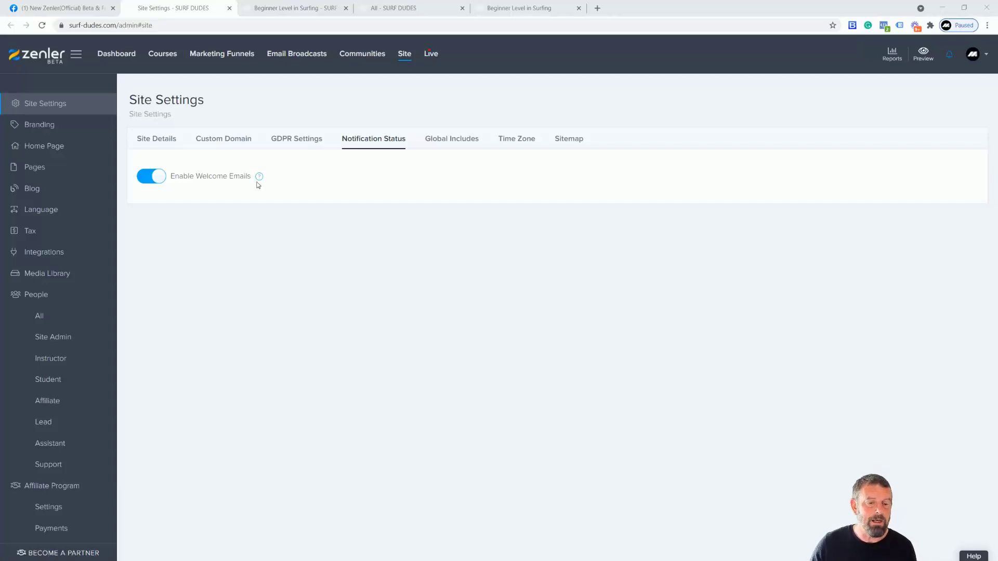
Open the FREE plan checkout page for Beginner Level in Surfing and select its web address.
mouse_move(261, 179)
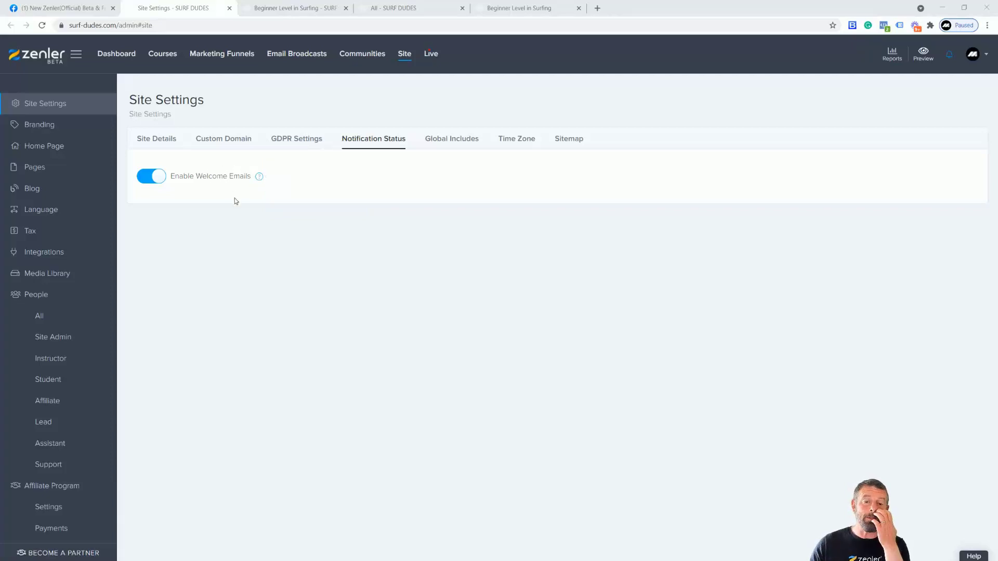
click(501, 13)
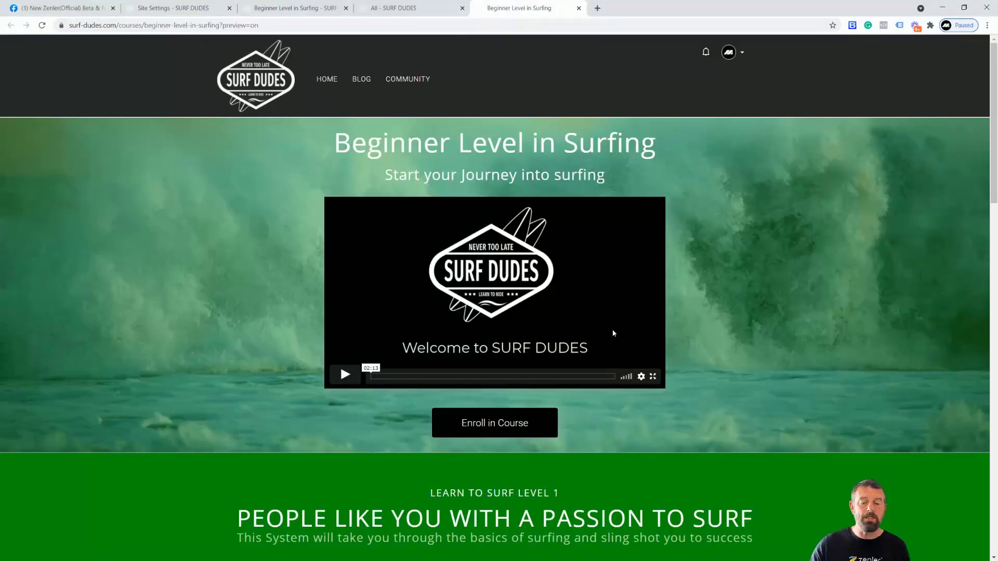
scroll(546, 367, down, 20)
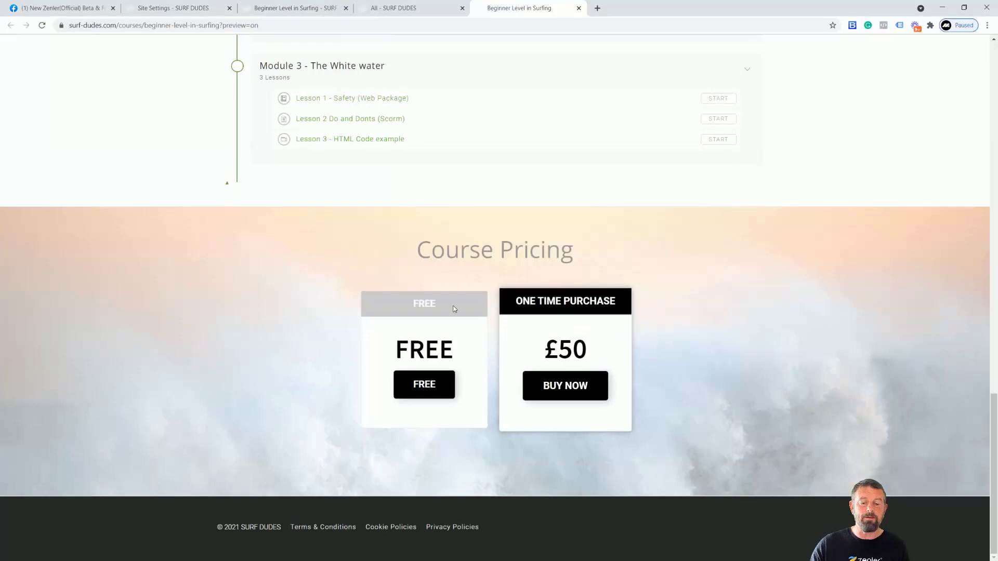
click(425, 389)
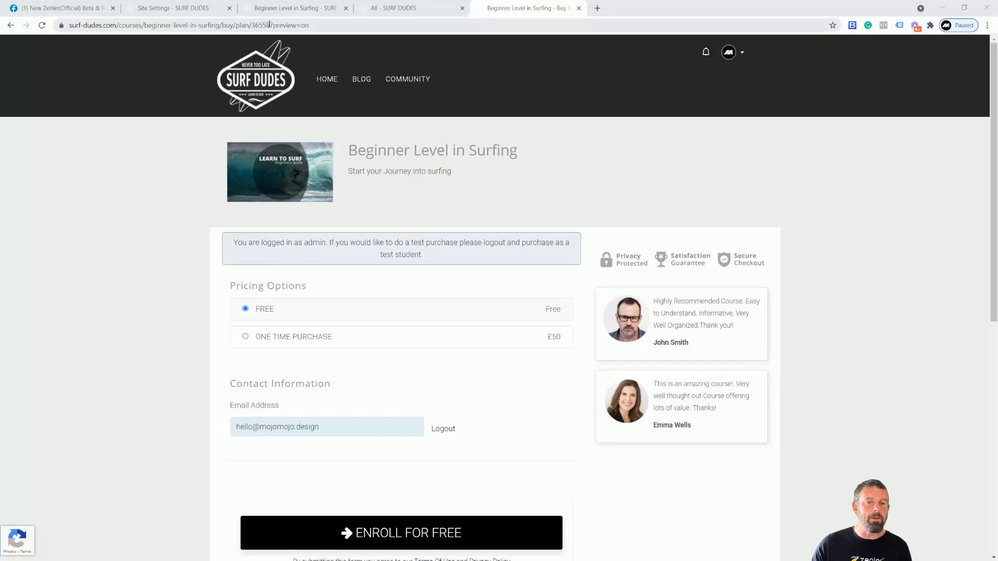
drag(270, 24, 61, 24)
key(ctrl+c)
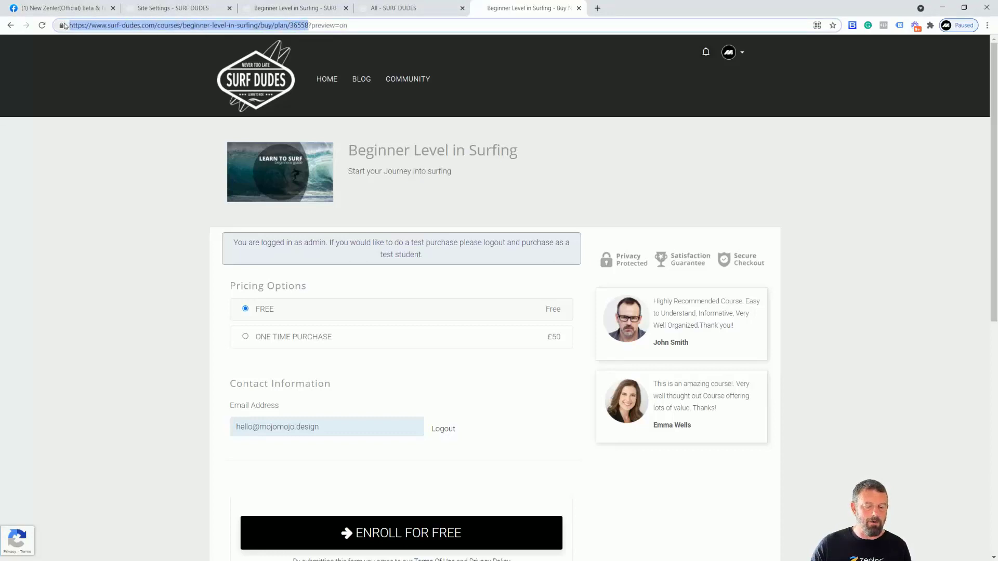
click(987, 25)
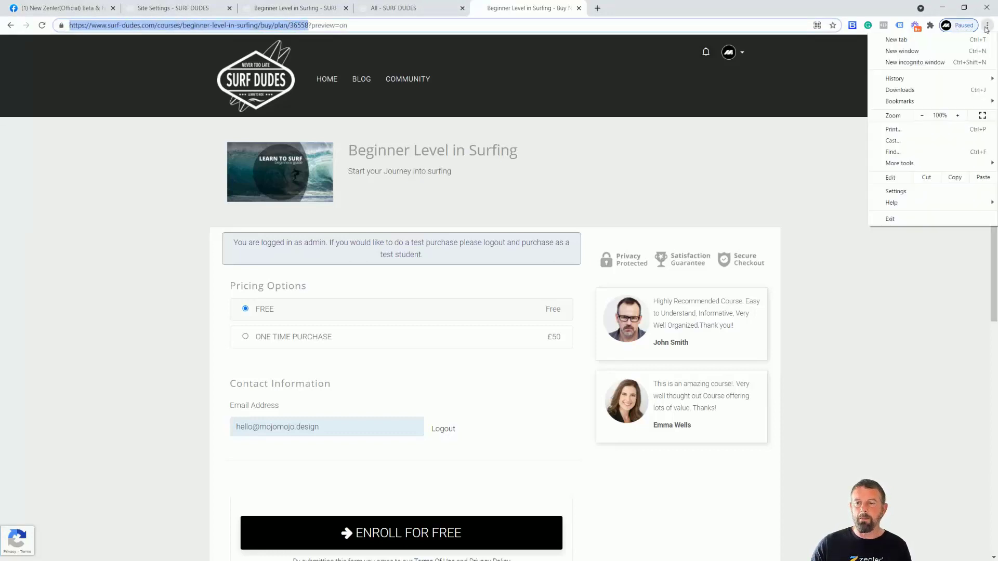
Load the checkout page in an incognito window and enrol a test student email on the free plan.
click(914, 62)
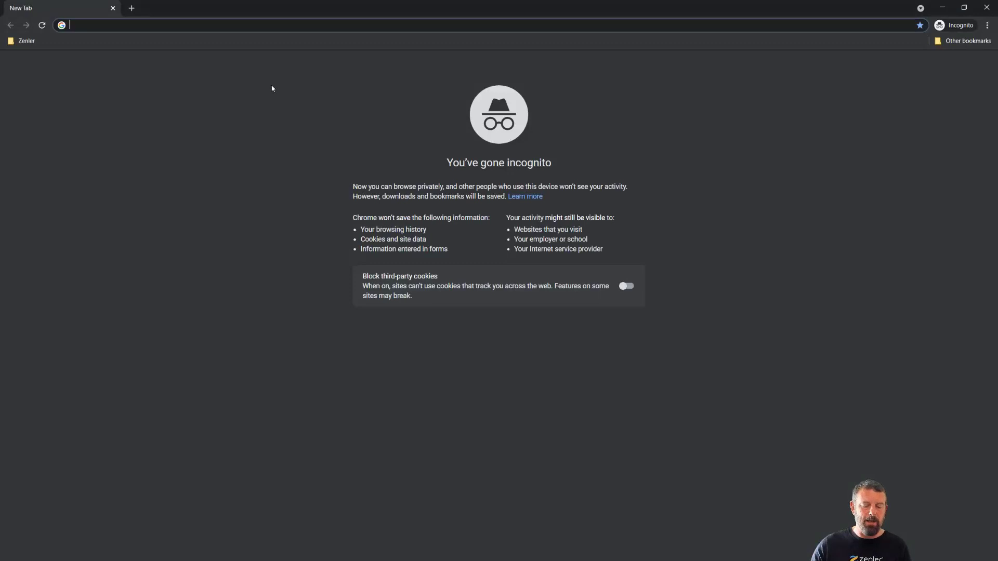
key(ctrl+v)
key(Return)
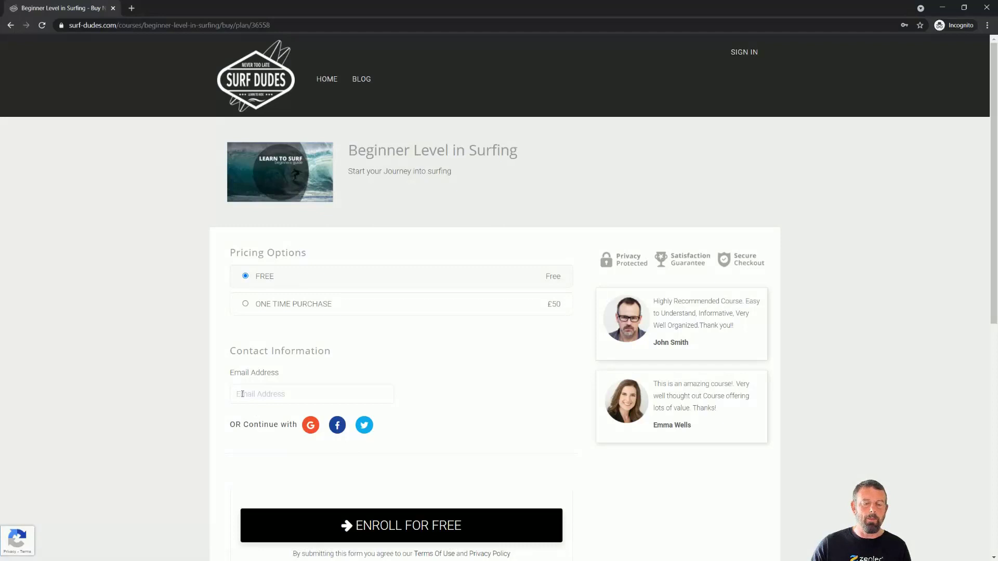
key(ctrl+v)
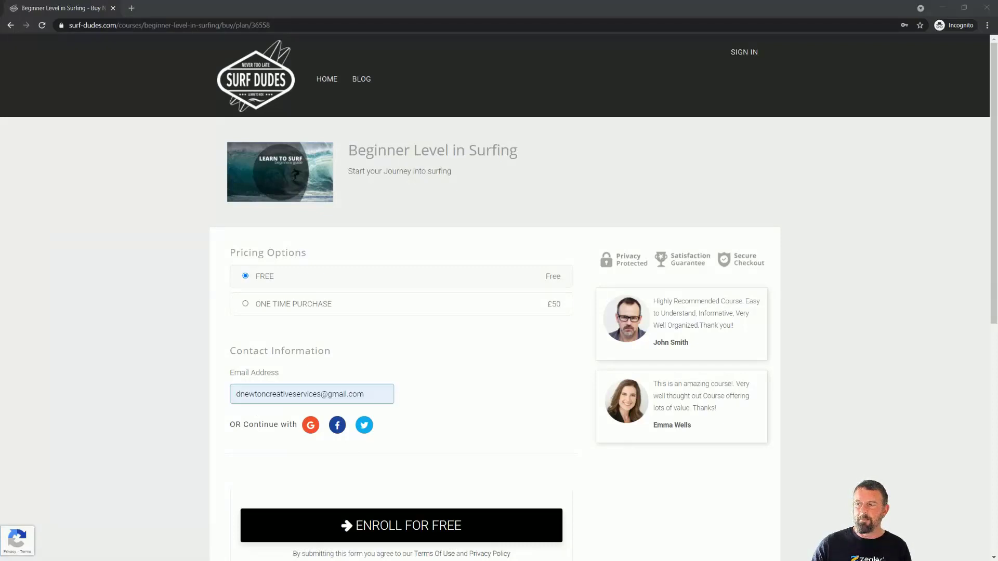
scroll(534, 423, down, 2)
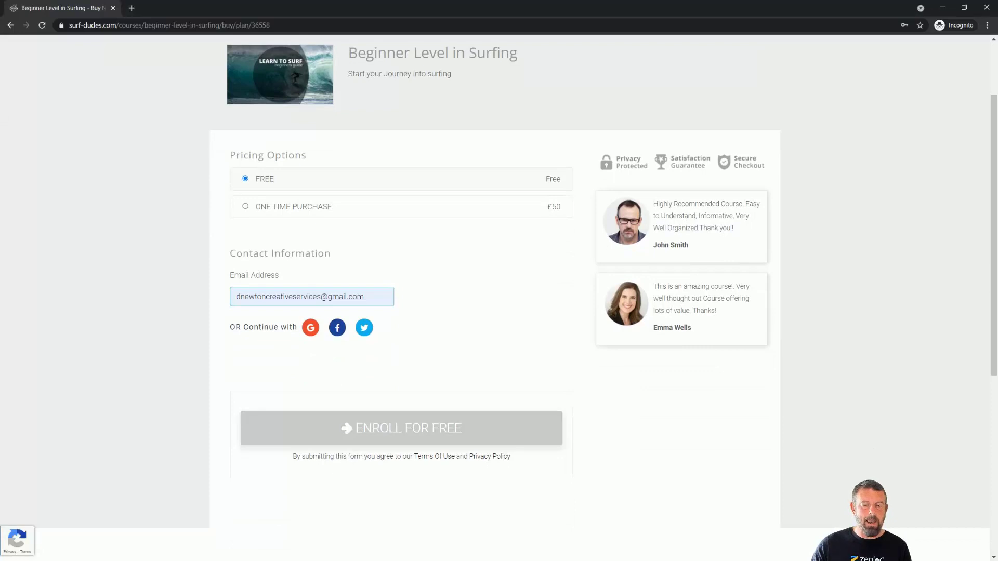
click(390, 430)
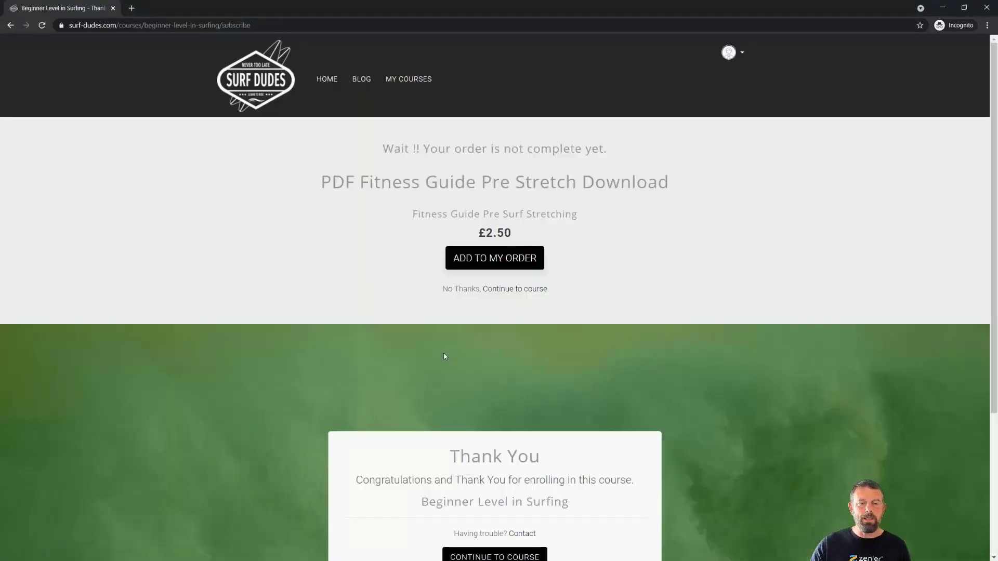
Try adding the PDF Fitness Guide, continue to the course, and submit the registration.
click(498, 259)
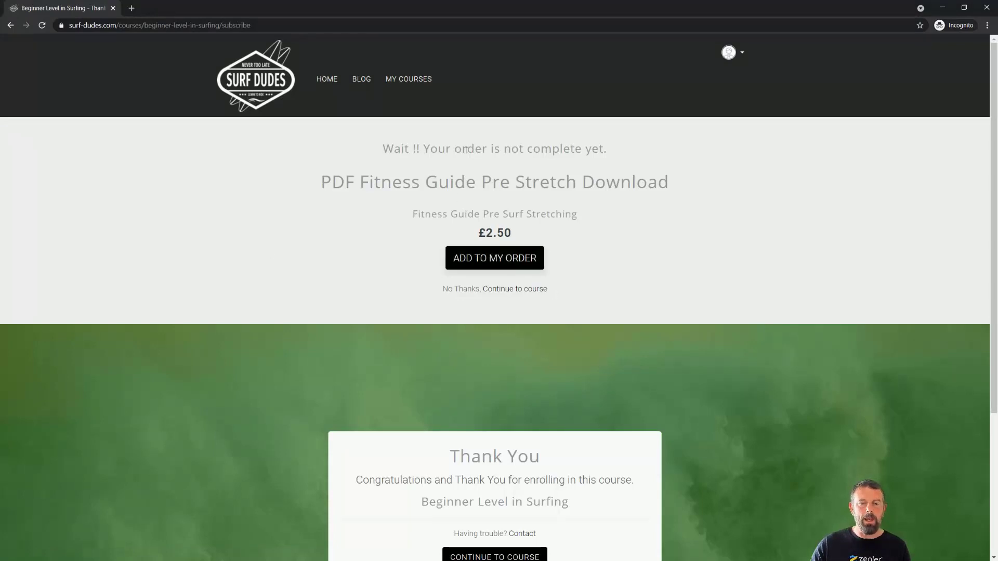
click(475, 257)
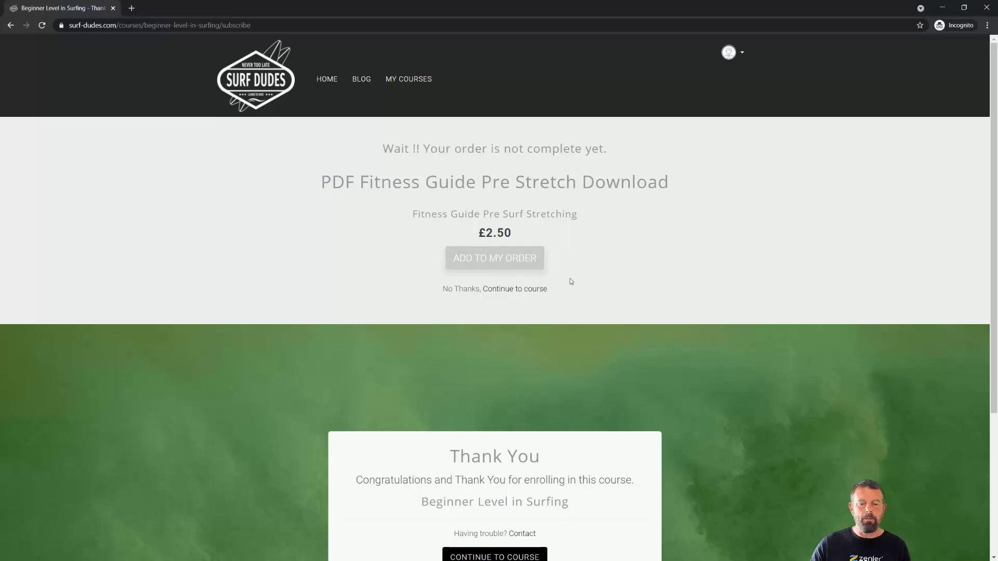
scroll(659, 272, down, 3)
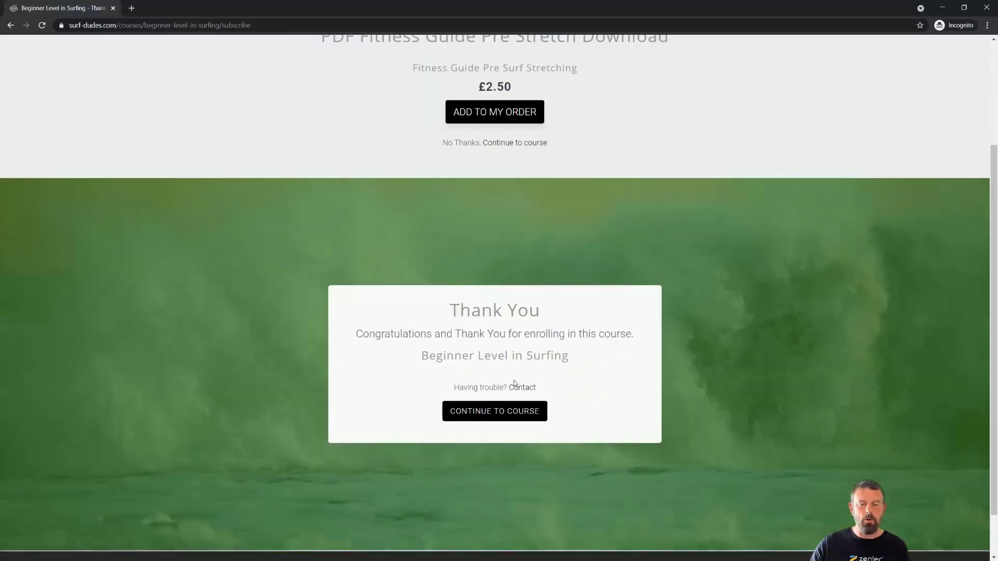
click(489, 419)
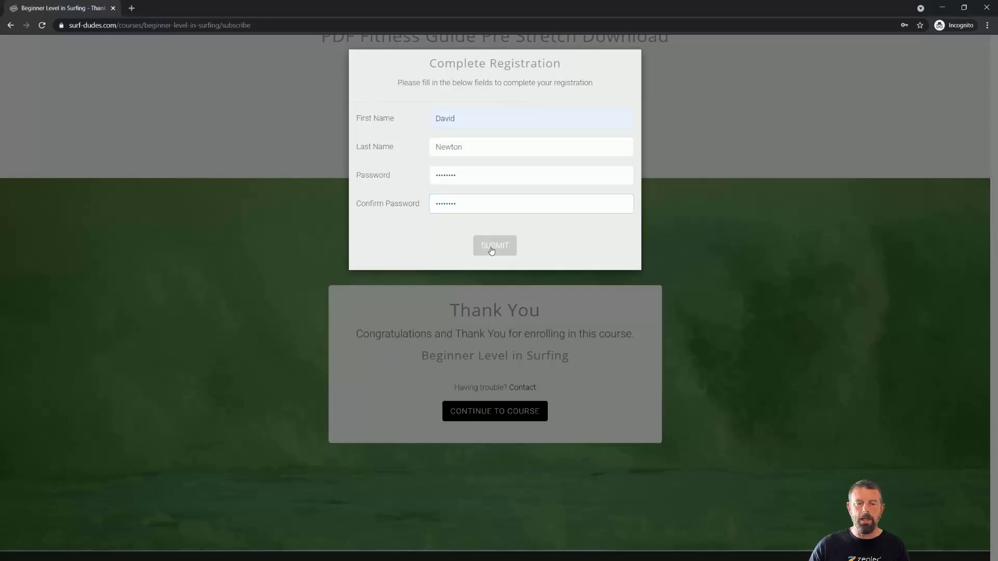
click(491, 249)
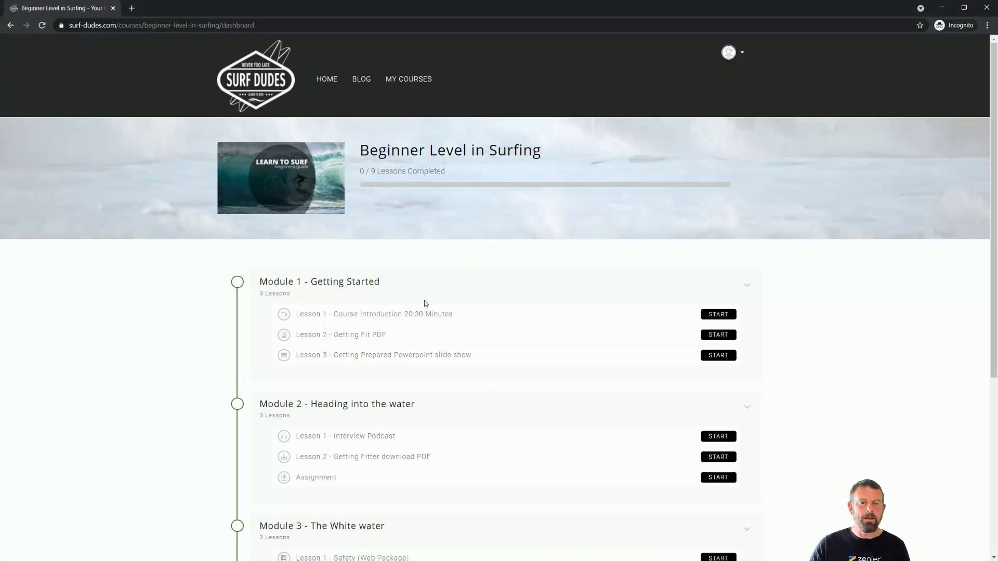
scroll(424, 302, down, 2)
scroll(424, 301, up, 2)
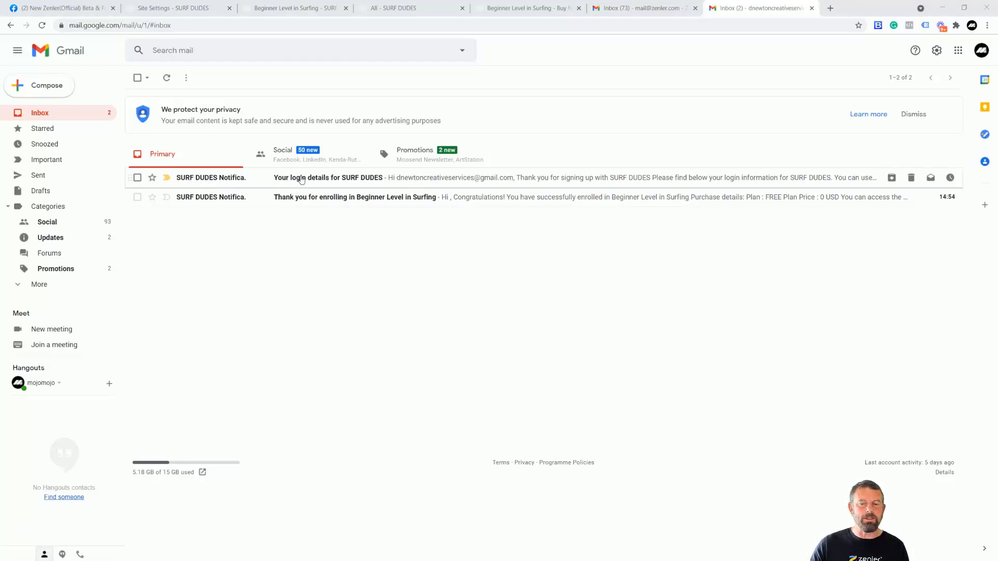
Read the 'Your login details for SURF DUDES' email's greeting, then return to the inbox.
click(301, 179)
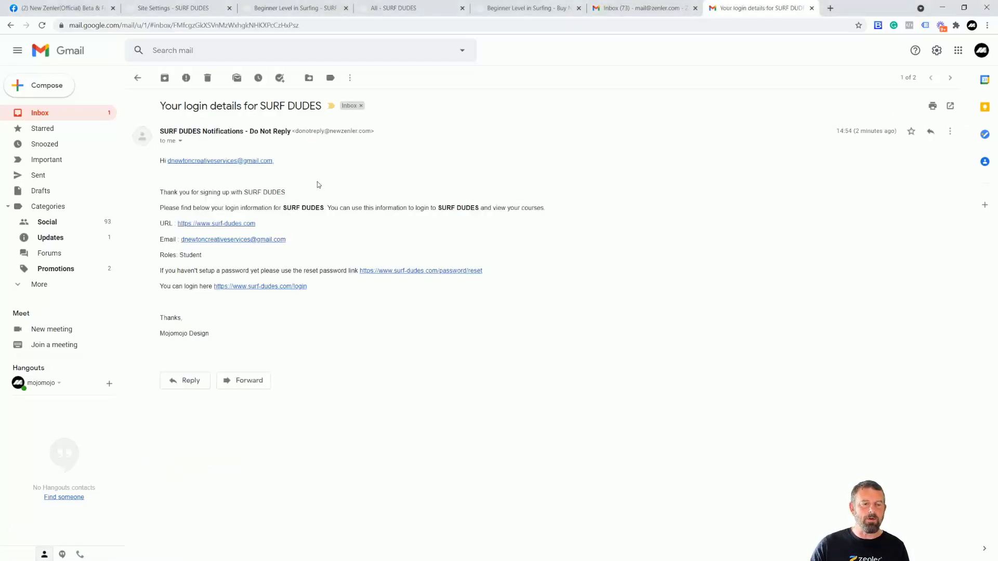
drag(167, 193, 241, 189)
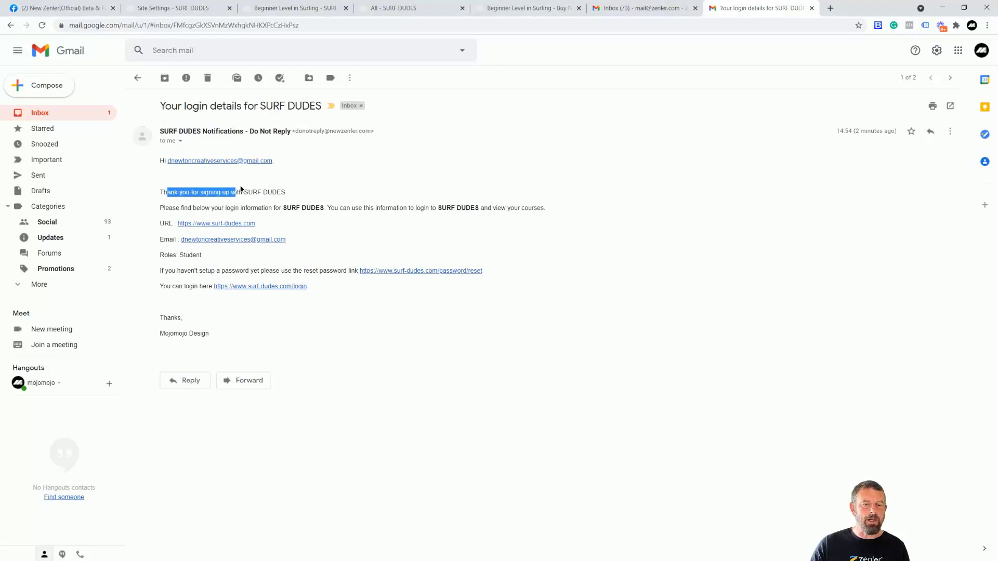
triple_click(242, 190)
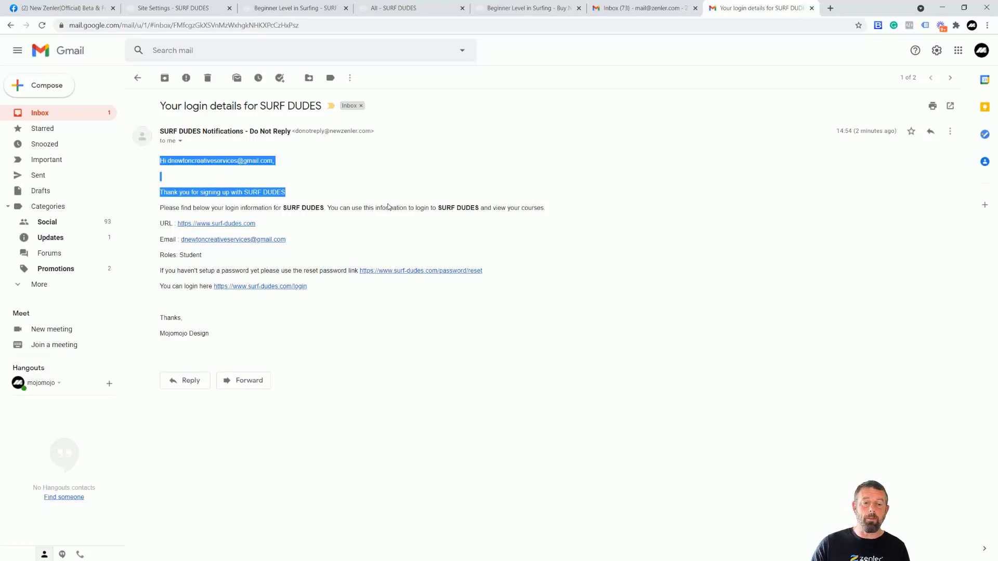
click(336, 184)
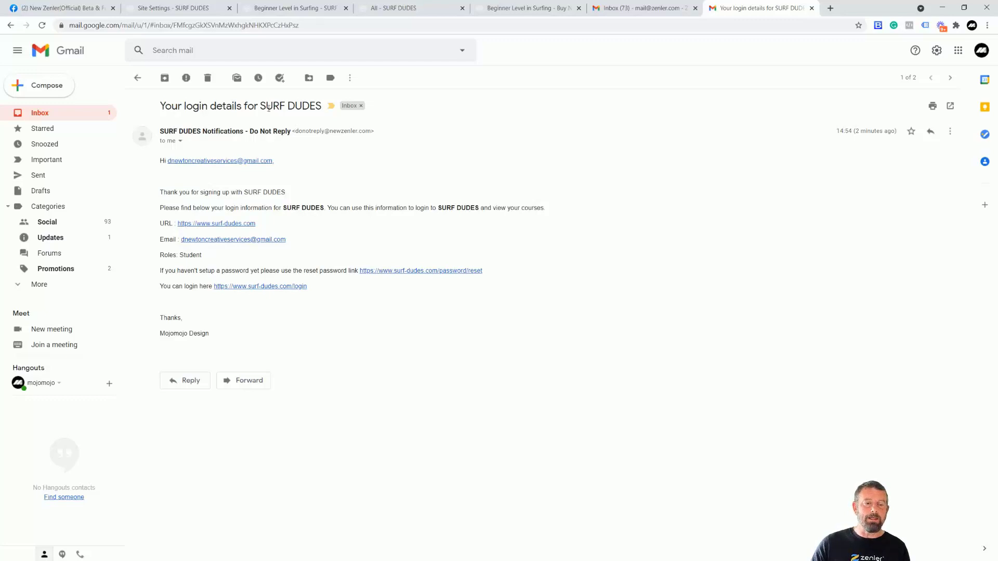
click(44, 115)
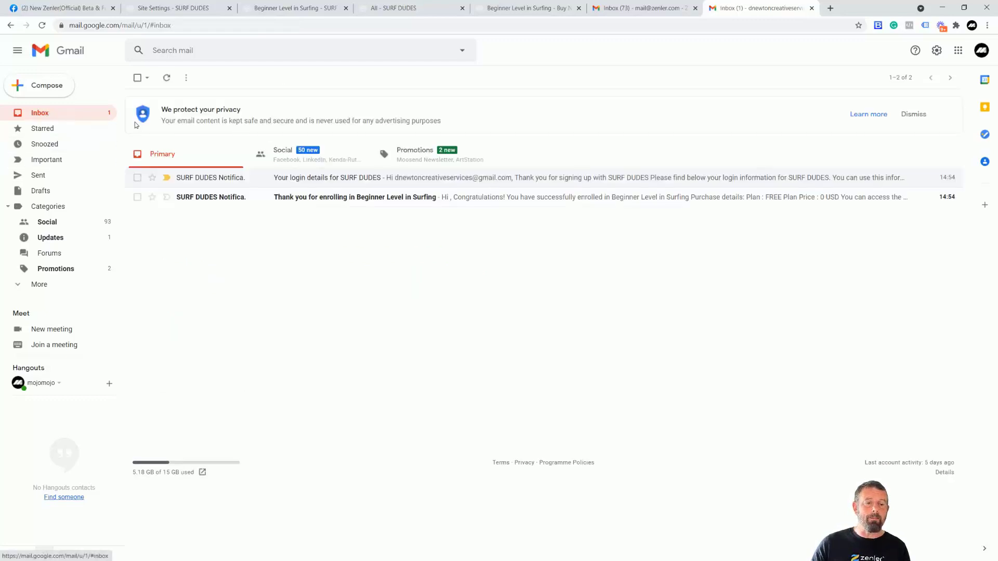
Read the enrolment confirmation's greeting and purchase details, then check the SURF DUDES Notifications sender.
click(210, 199)
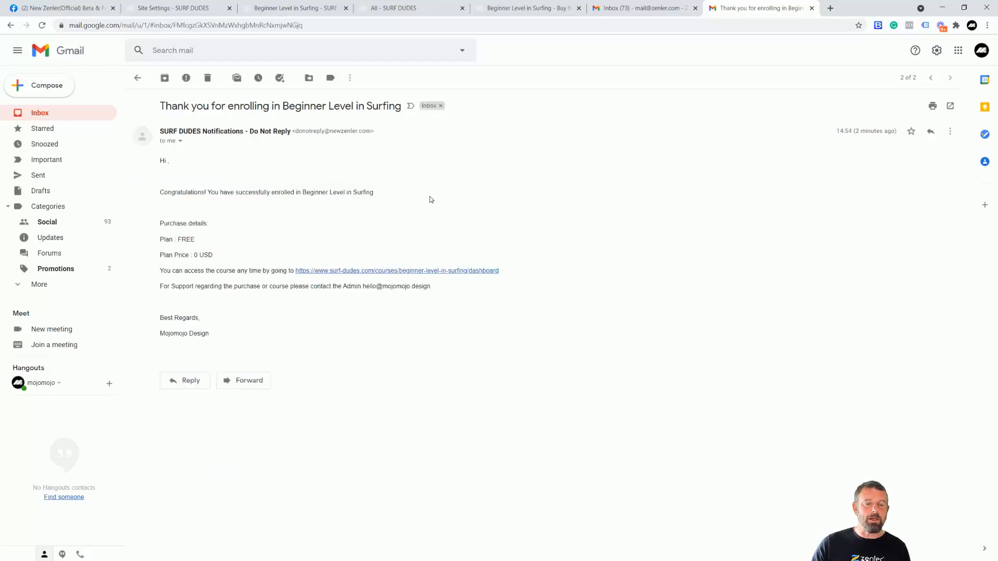
drag(168, 190, 520, 281)
click(509, 310)
click(42, 112)
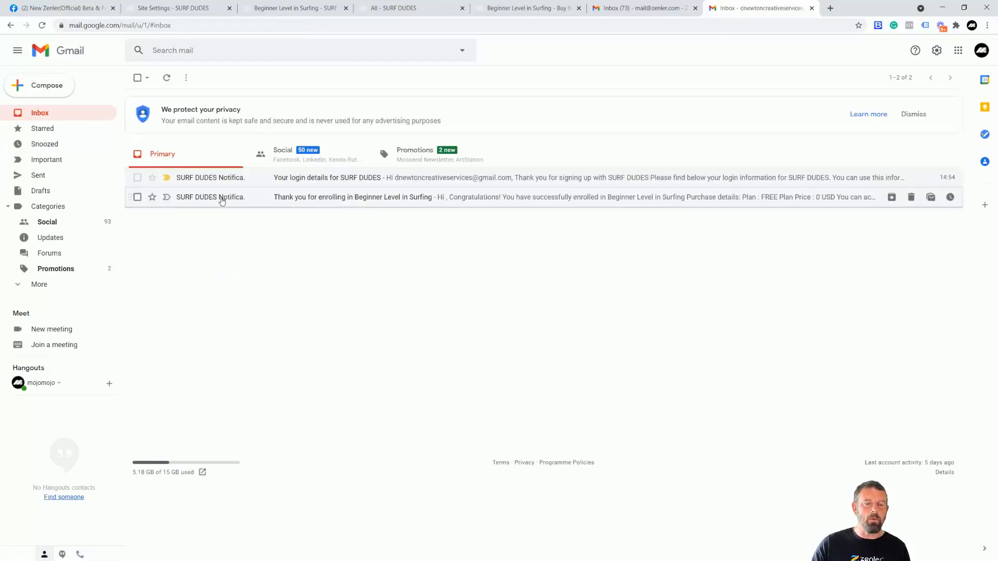
mouse_move(222, 200)
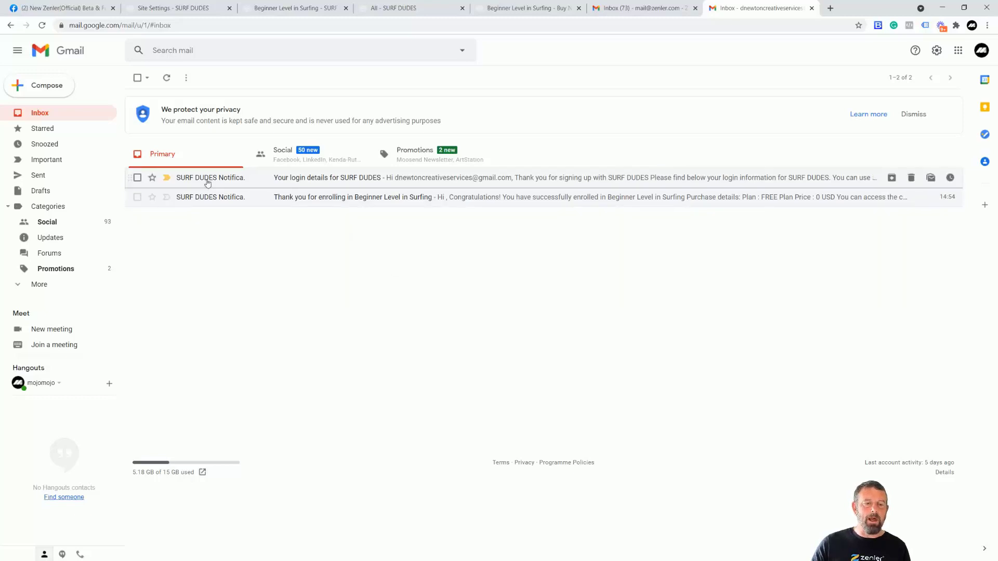
mouse_move(207, 183)
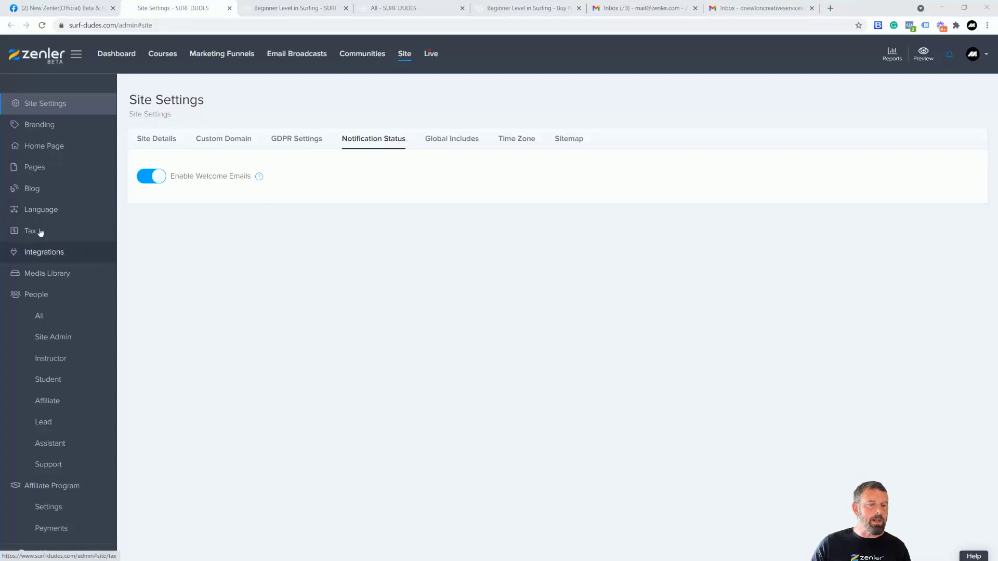
List the System emails templates in Site Language Custom Text, then return to Gmail.
click(40, 210)
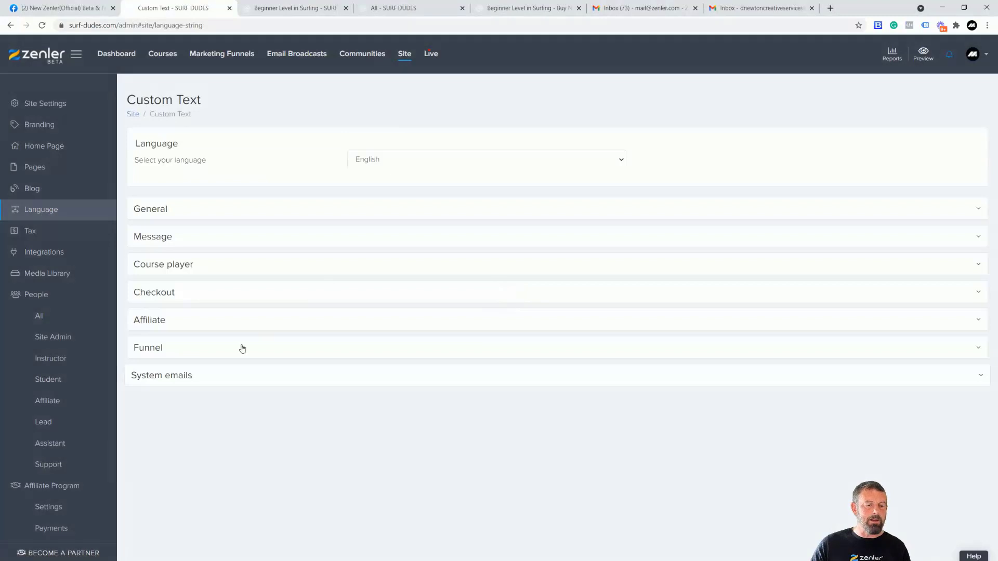
click(198, 382)
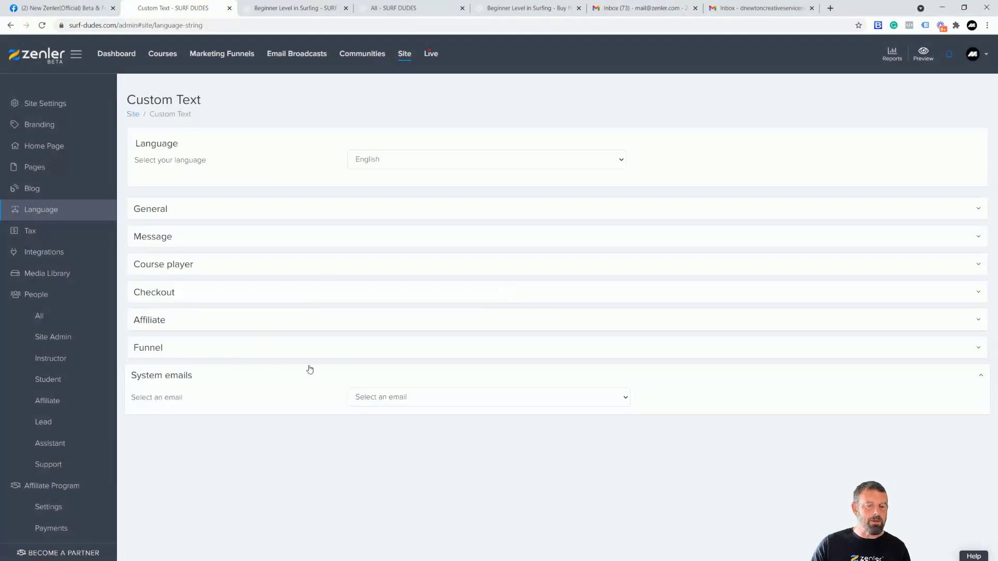
click(625, 399)
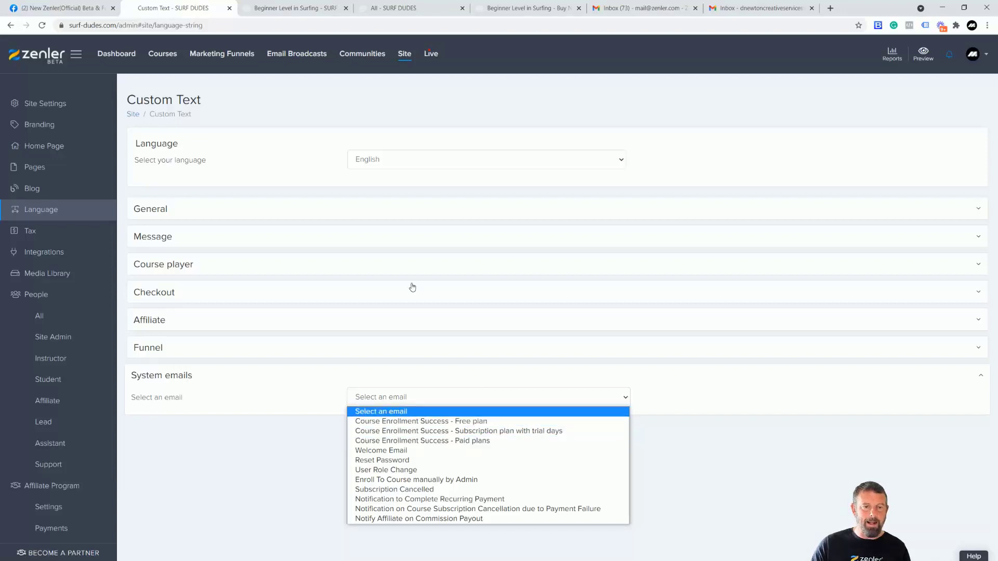
click(733, 11)
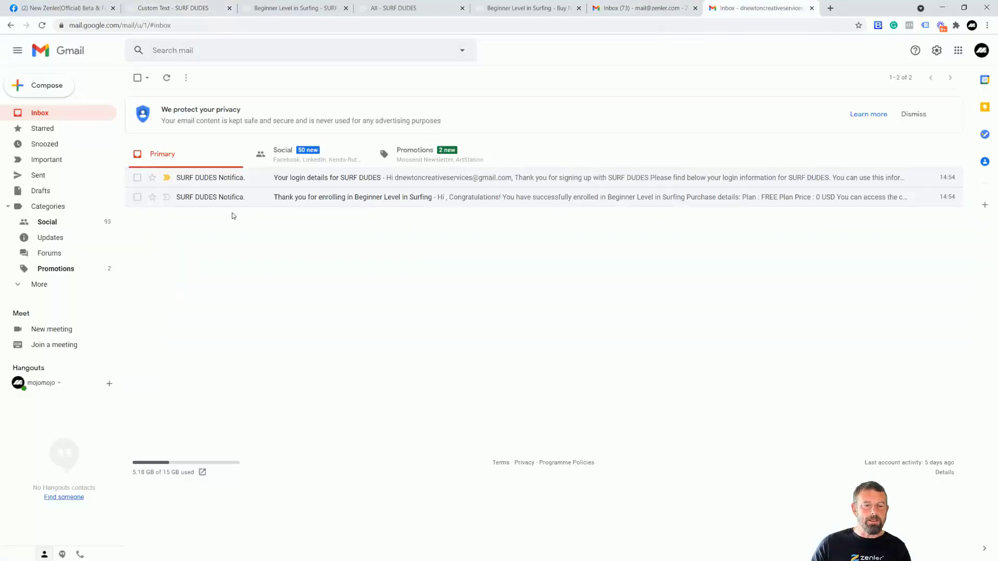
Highlight the enrolment email's congratulations and plan lines, then reopen Zenler's system email list.
mouse_move(221, 199)
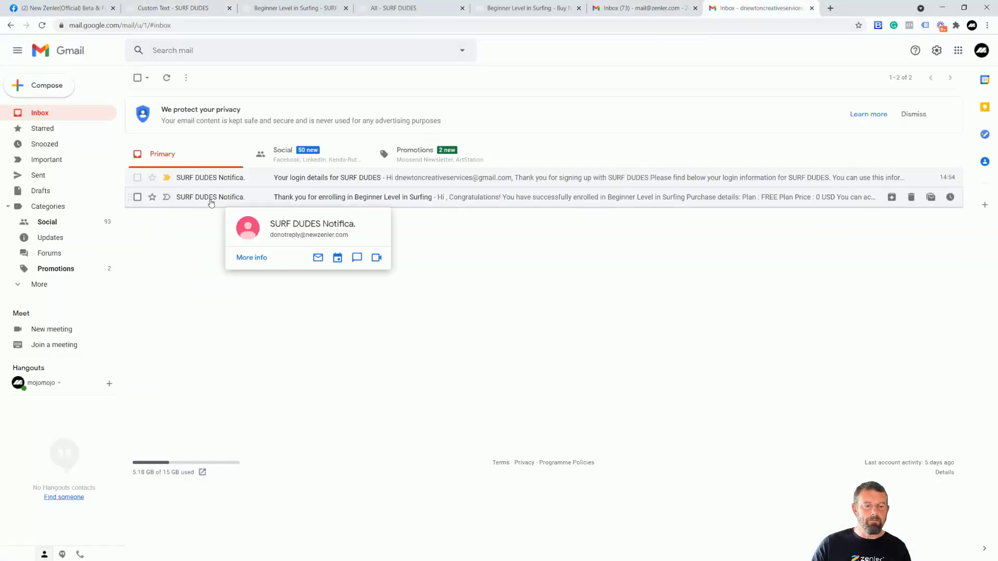
click(211, 202)
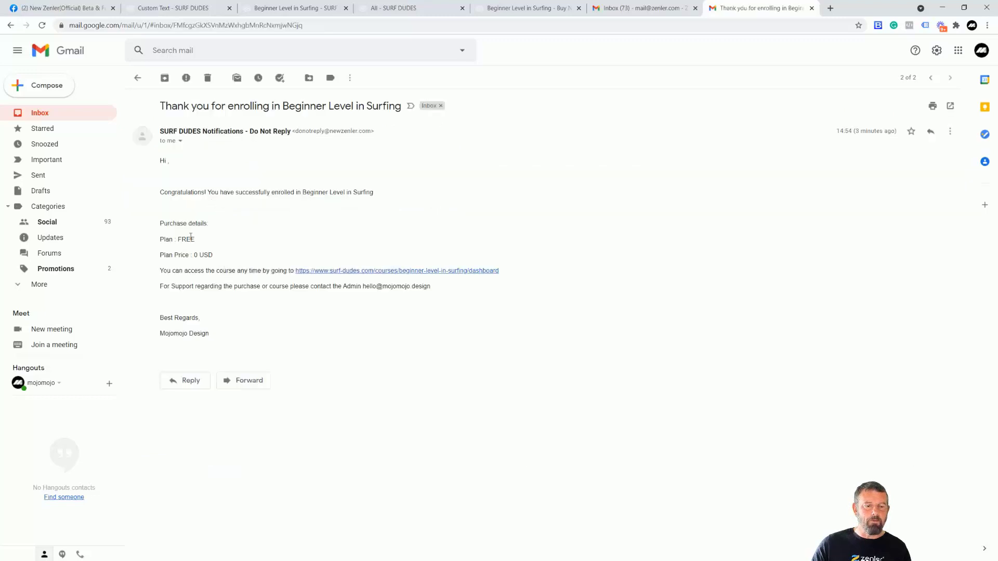
drag(164, 194, 333, 235)
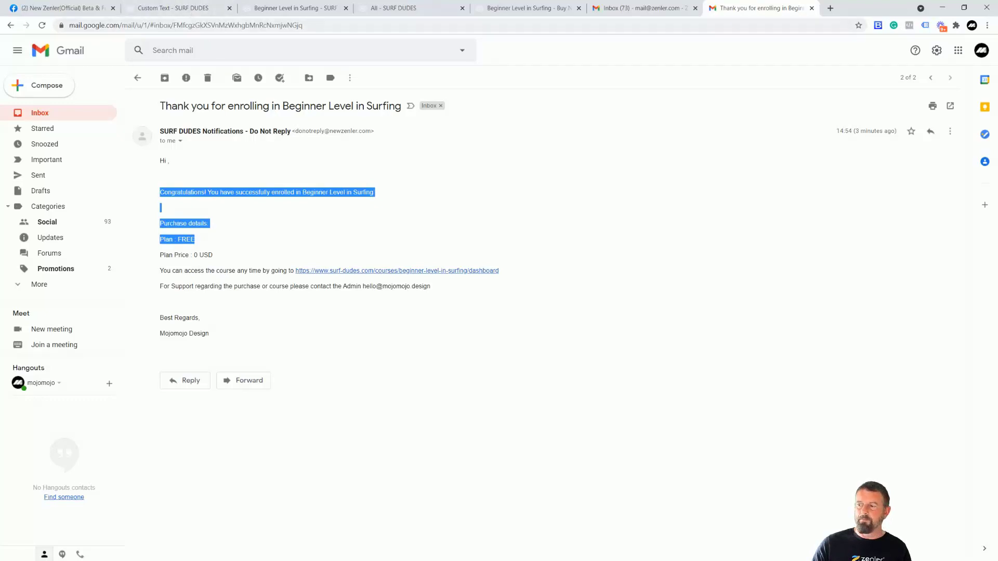
click(172, 7)
click(624, 398)
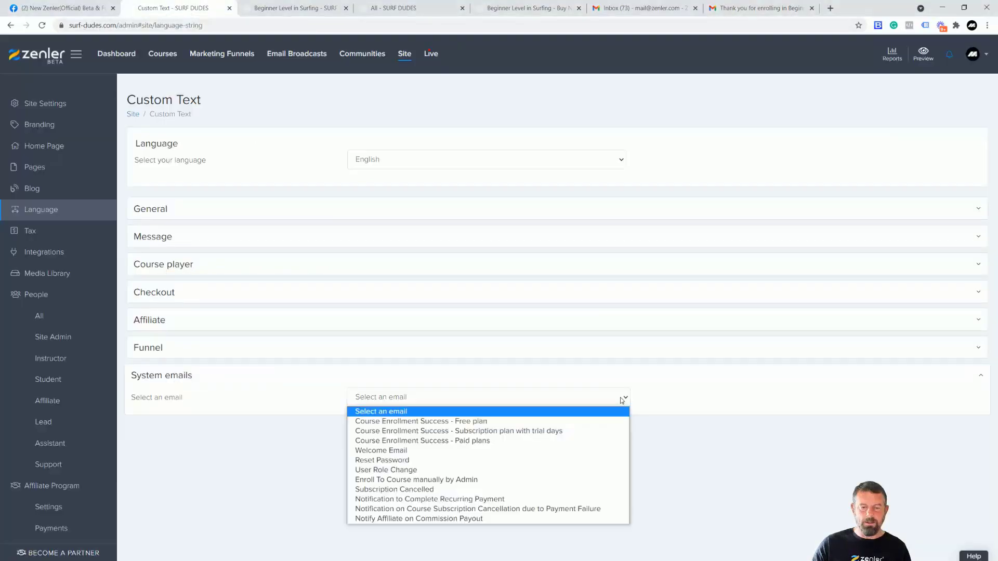
Load Course Enrollment Success - Free plan and inspect its Congratulations line and content.
click(496, 421)
scroll(481, 419, down, 6)
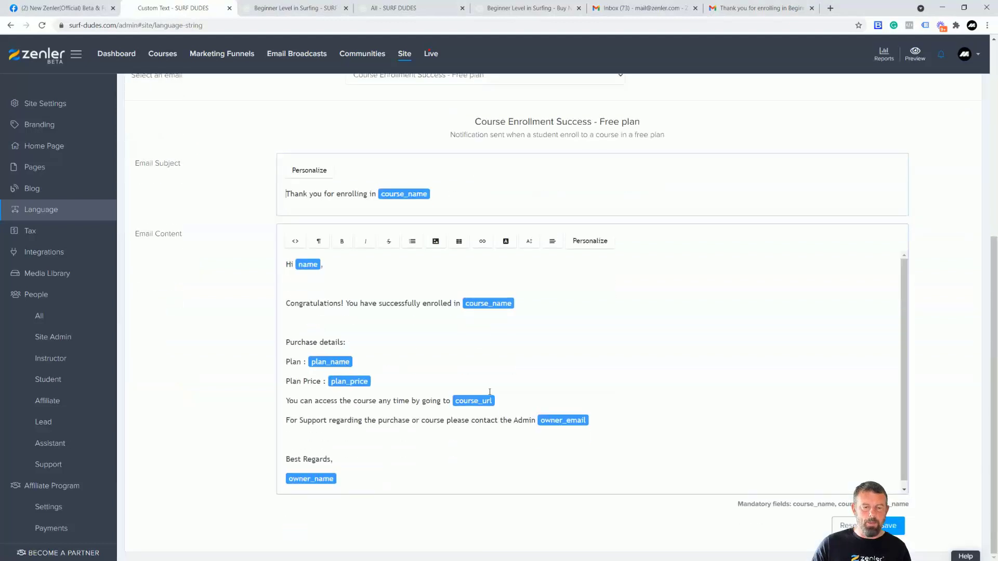
drag(306, 303, 441, 304)
mouse_move(302, 365)
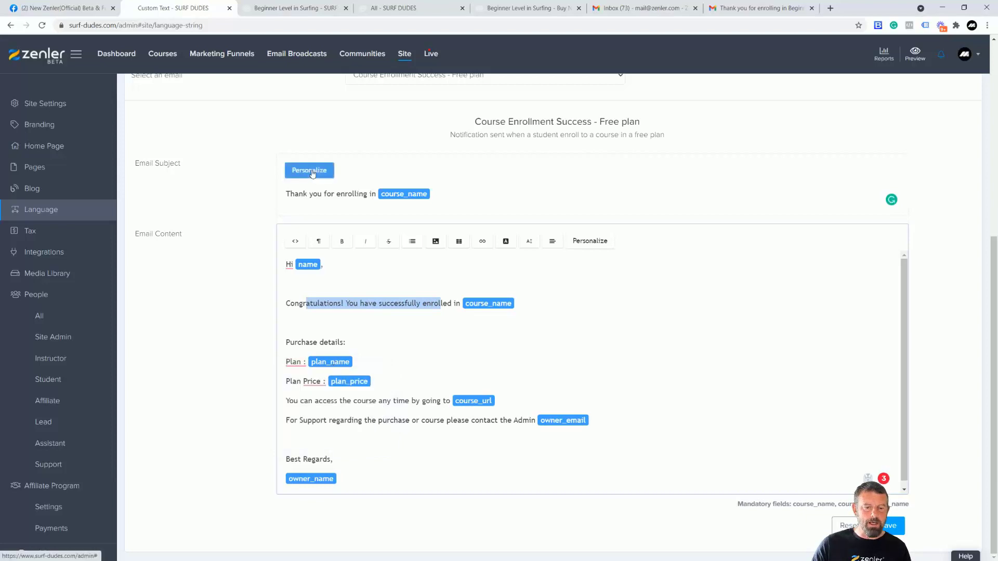
click(491, 372)
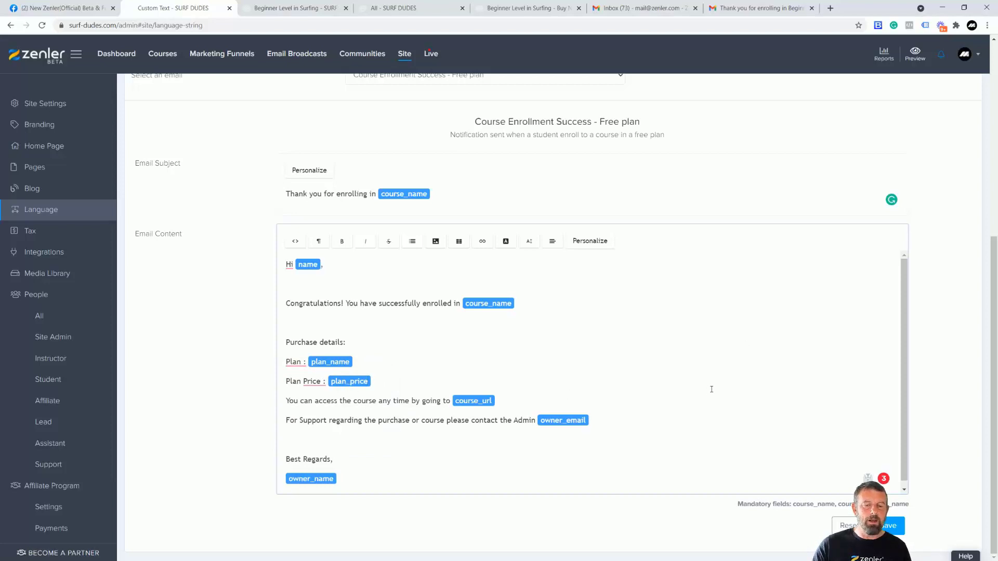
scroll(698, 302, up, 4)
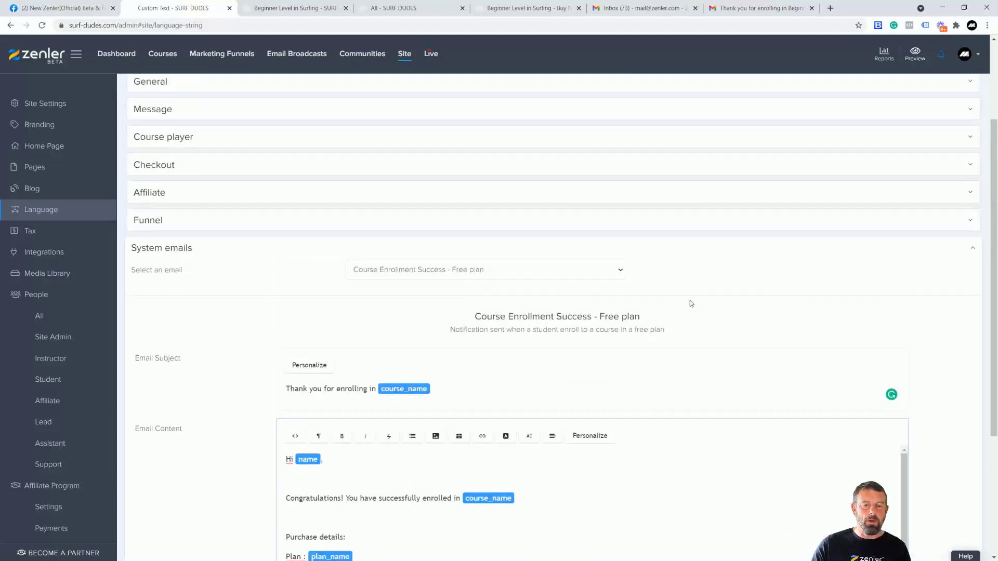
Load Course Enrollment Success - Subscription plan with trial days and view its Personalize variables.
click(619, 271)
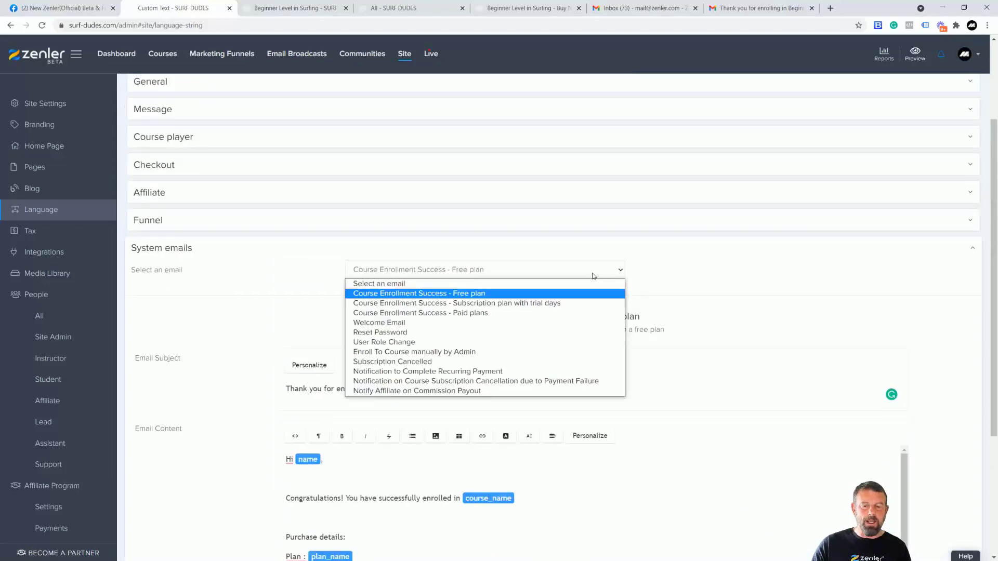
click(499, 304)
scroll(507, 322, down, 4)
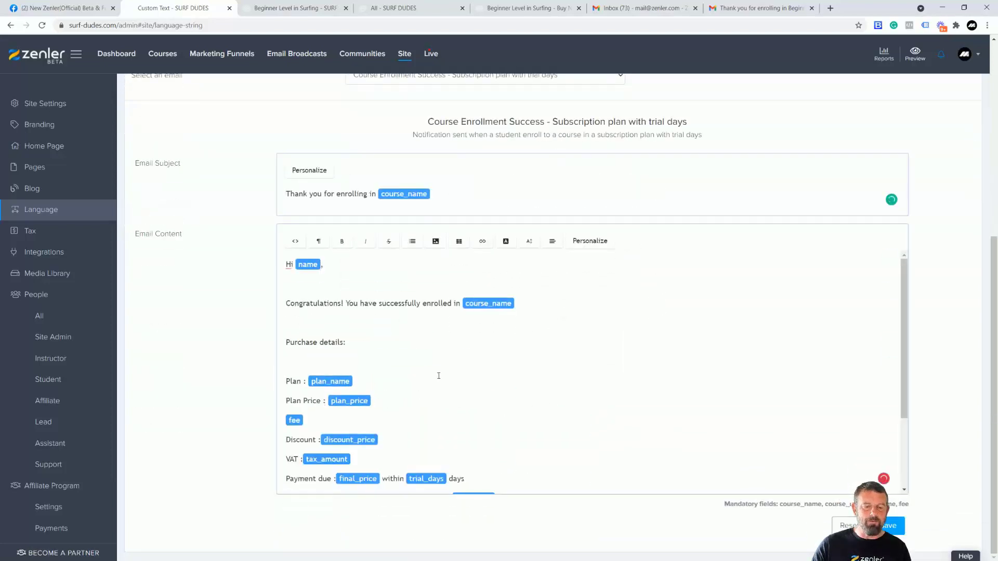
scroll(439, 376, down, 2)
scroll(439, 376, up, 1)
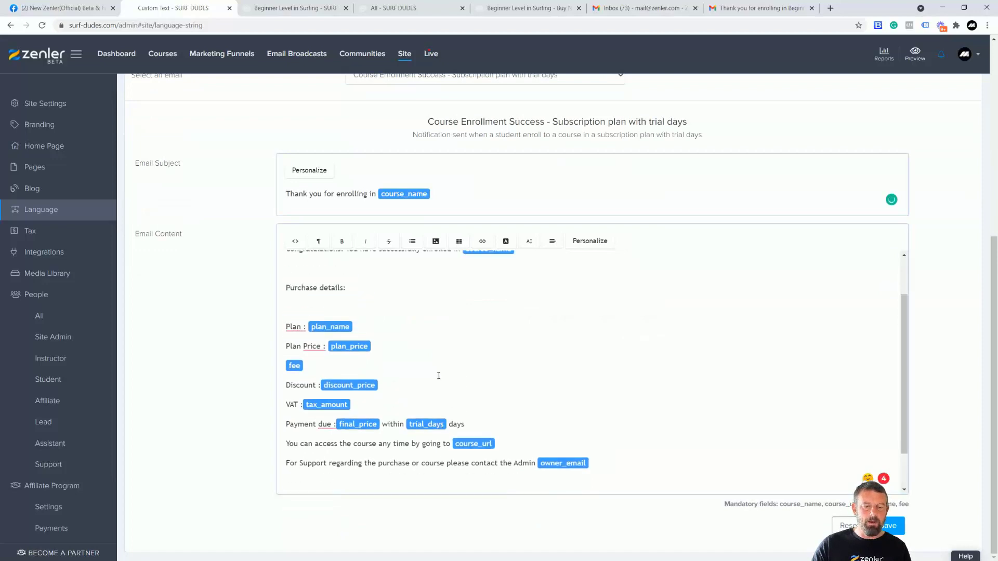
scroll(439, 295, up, 1)
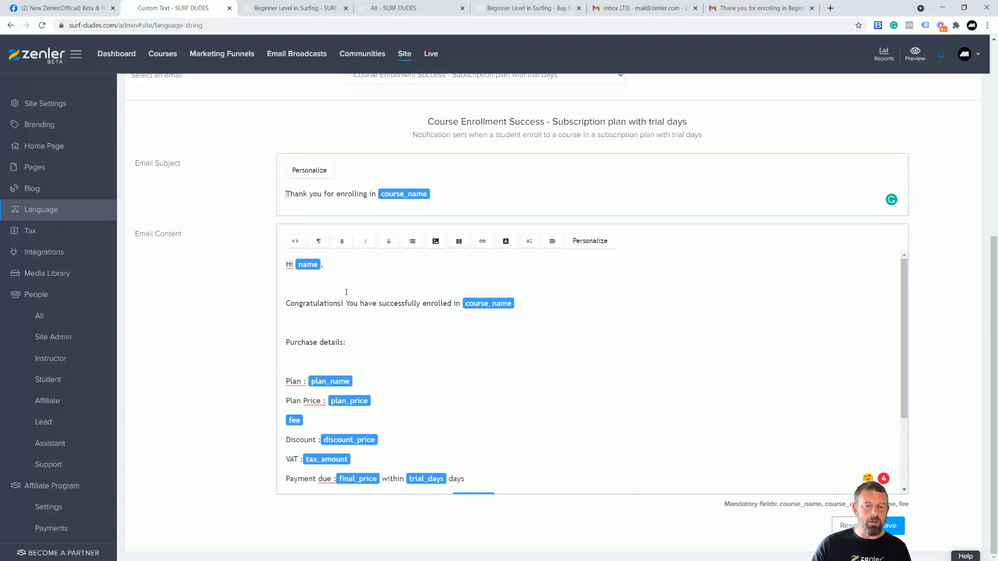
scroll(493, 392, down, 2)
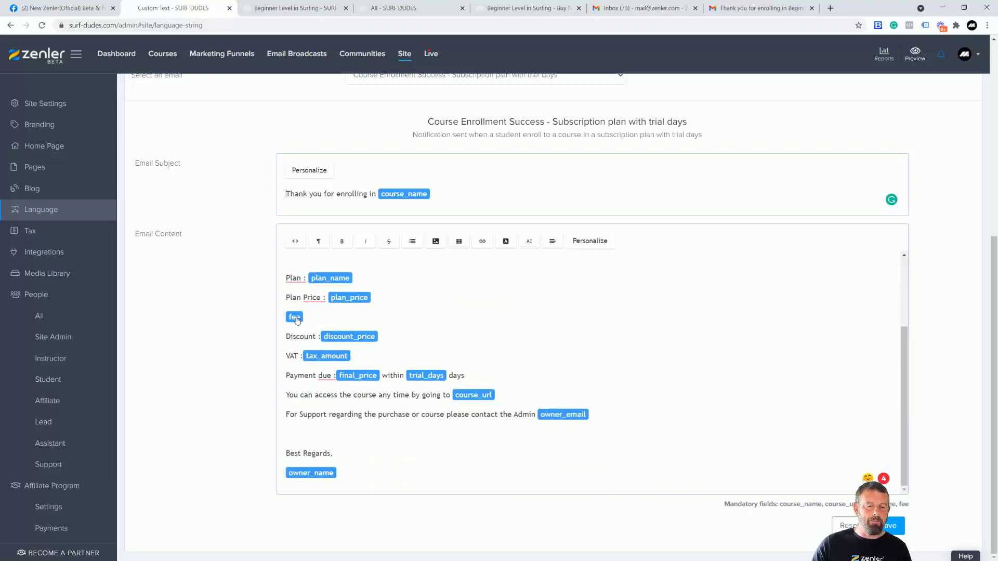
scroll(482, 322, up, 2)
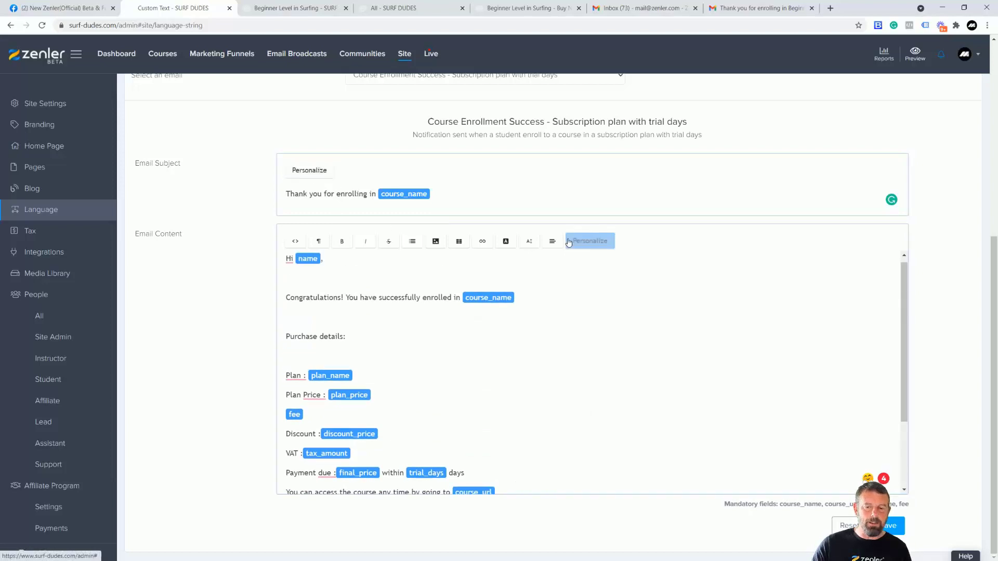
click(589, 248)
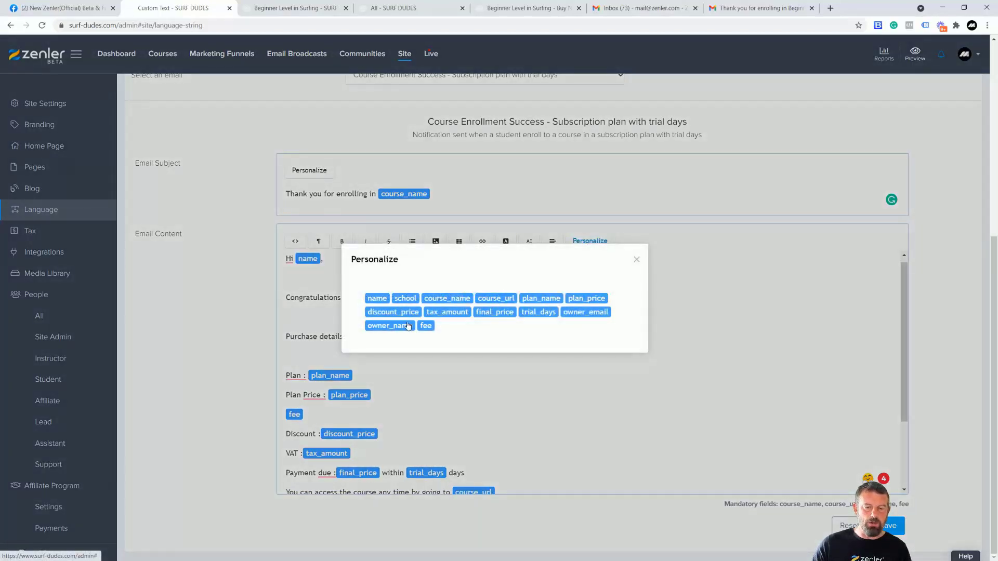
click(636, 260)
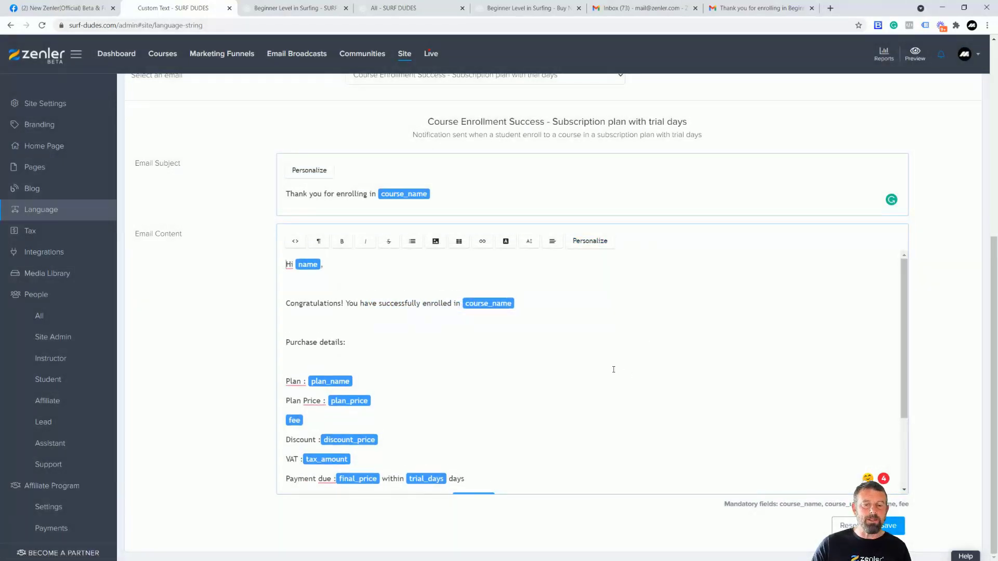
scroll(622, 370, up, 3)
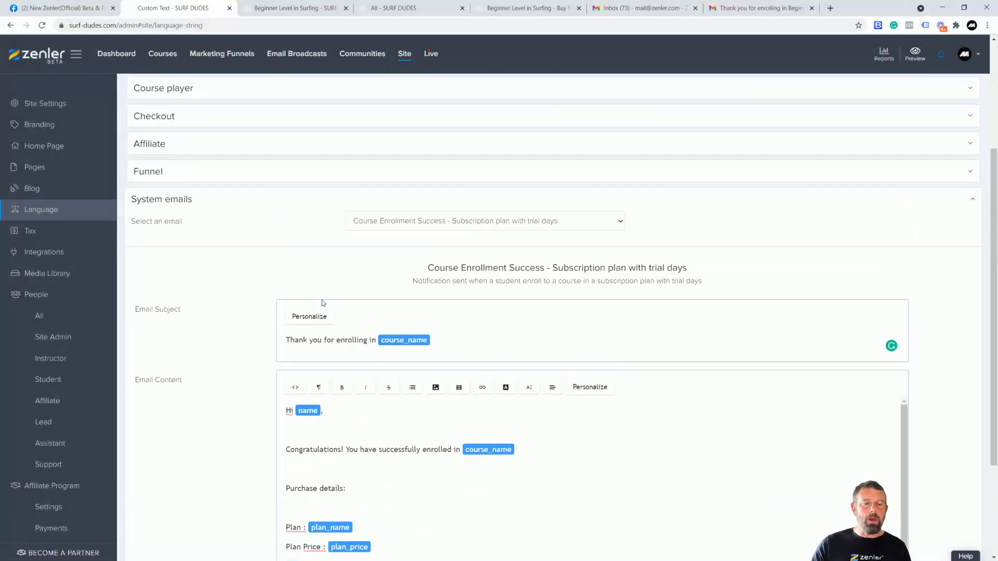
Load the Welcome Email template and mark its signing-up line.
click(620, 222)
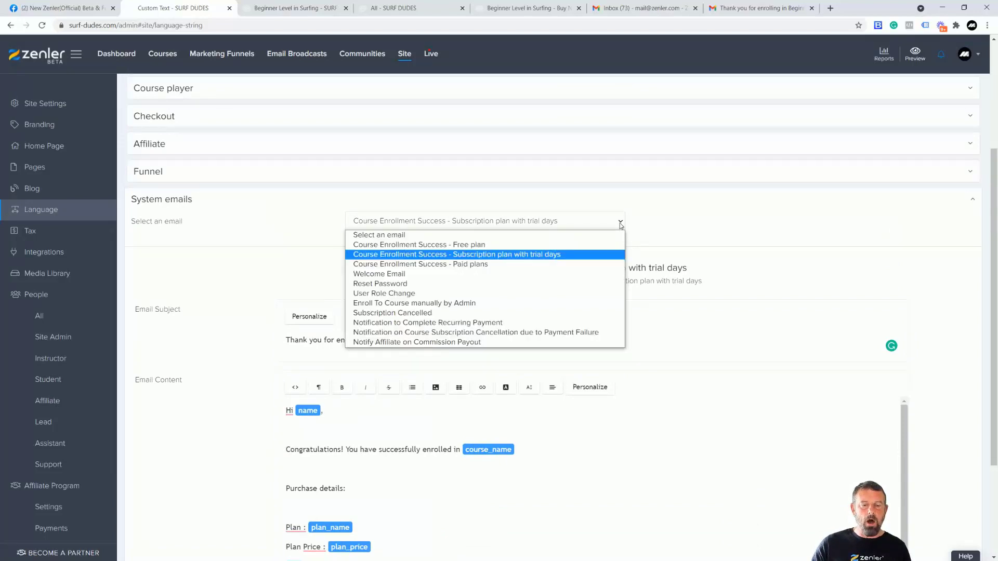
click(362, 275)
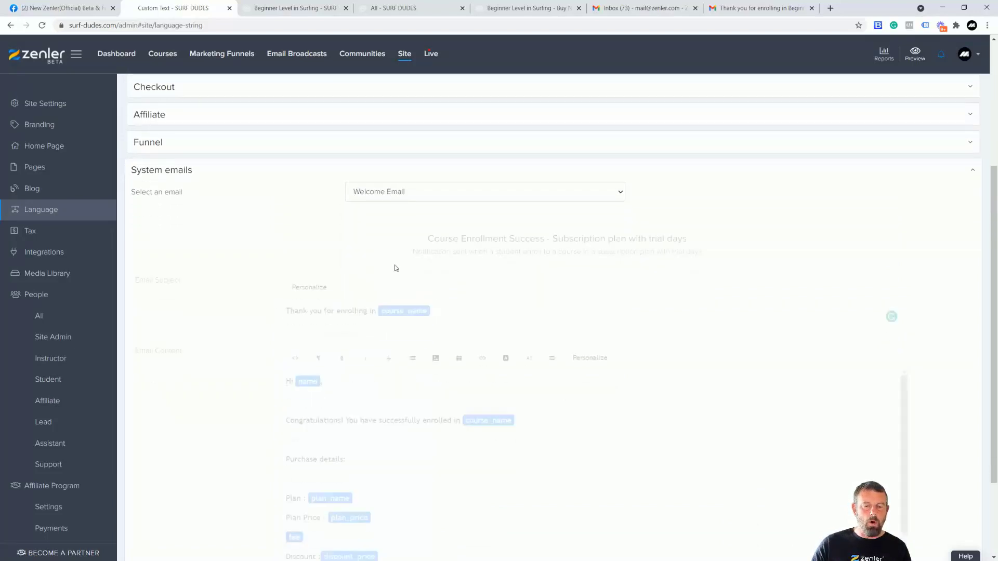
scroll(396, 268, down, 3)
drag(303, 300, 368, 303)
Compare the signing-up line in the 'Your login details for SURF DUDES' email with the template.
click(733, 9)
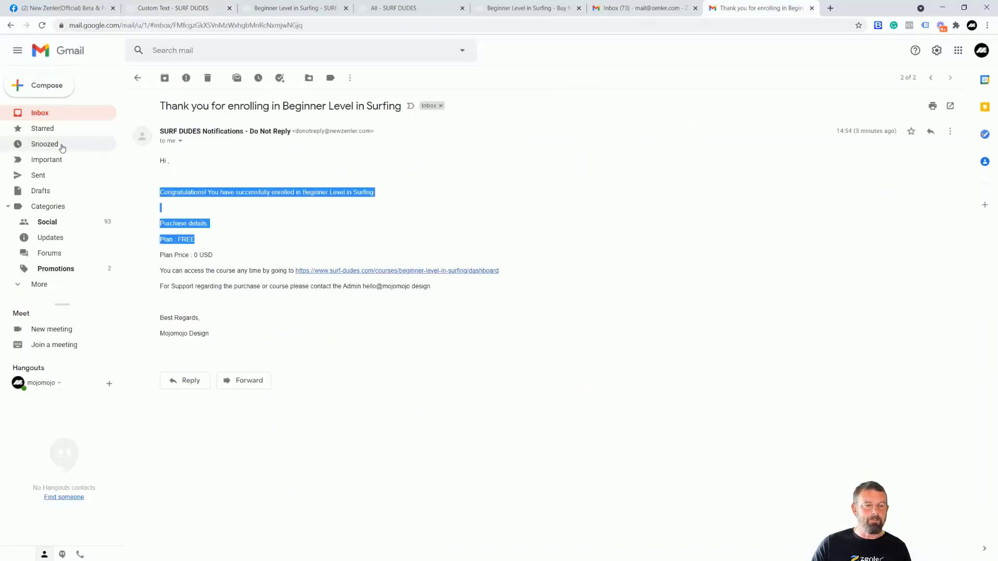
click(55, 113)
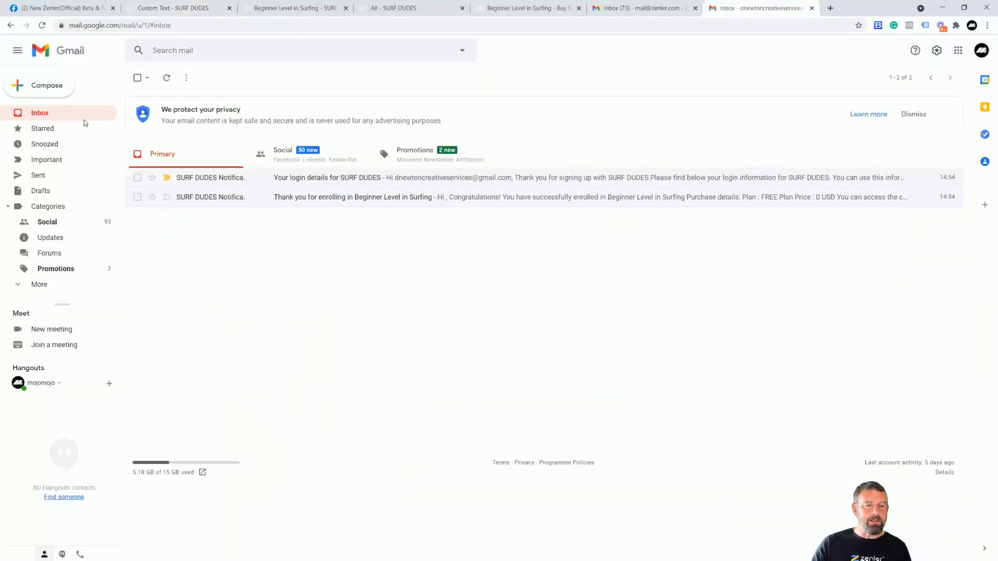
click(215, 178)
drag(171, 191, 298, 192)
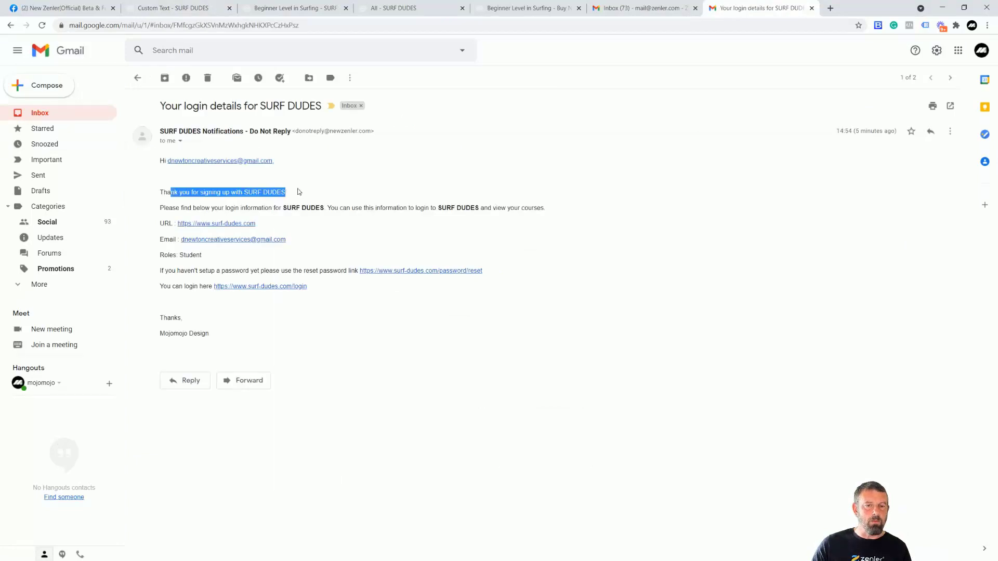
click(217, 9)
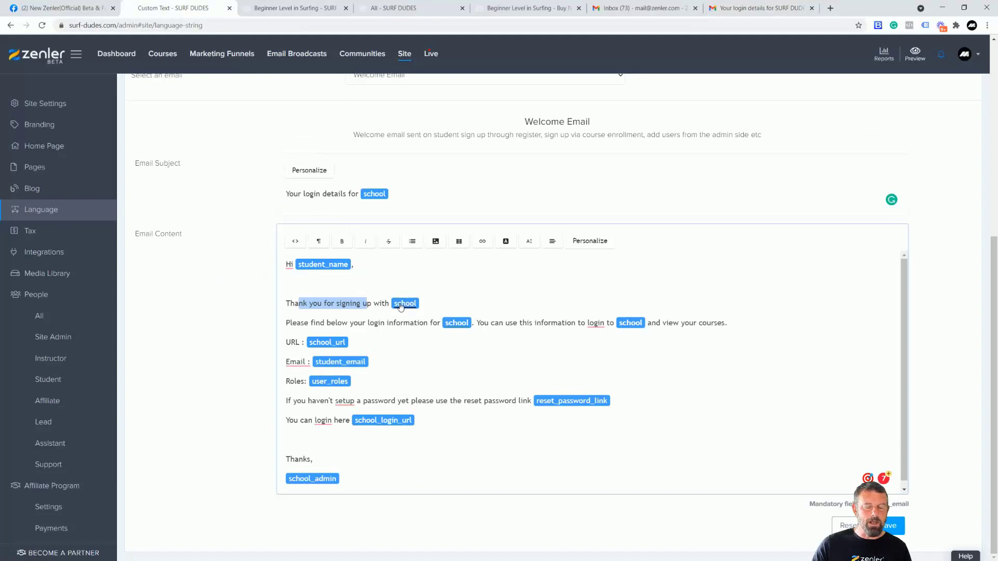
mouse_move(405, 305)
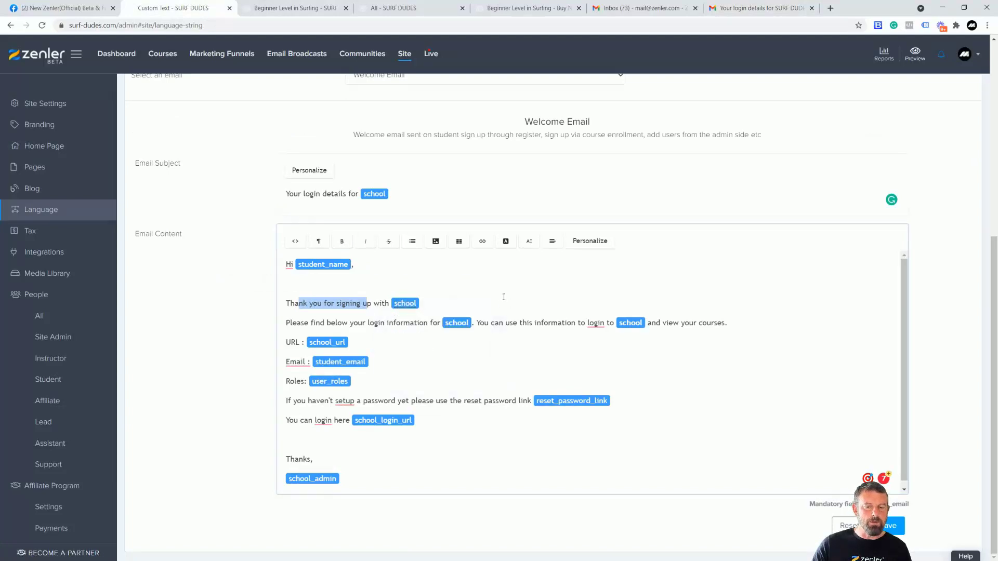
click(464, 291)
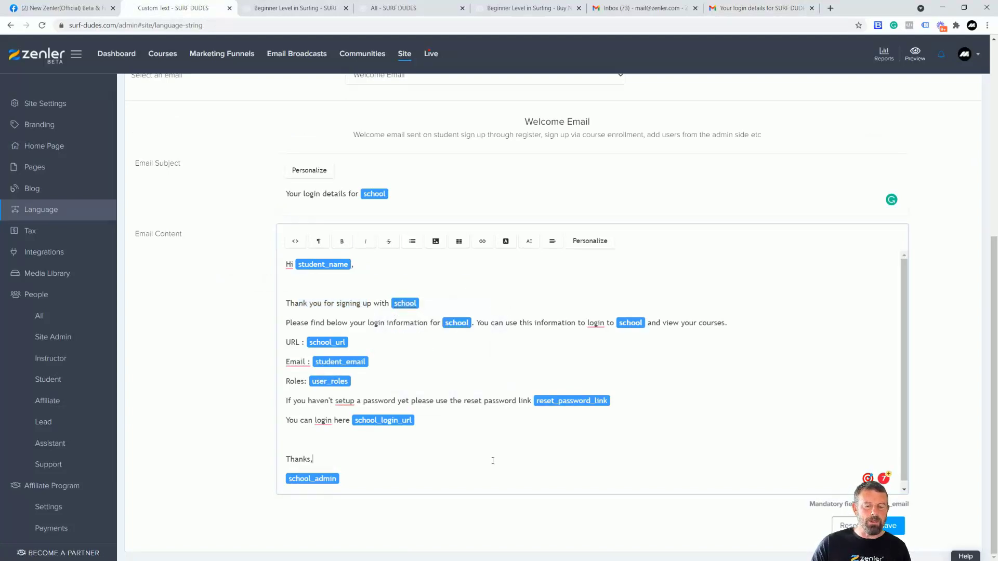
scroll(677, 421, up, 4)
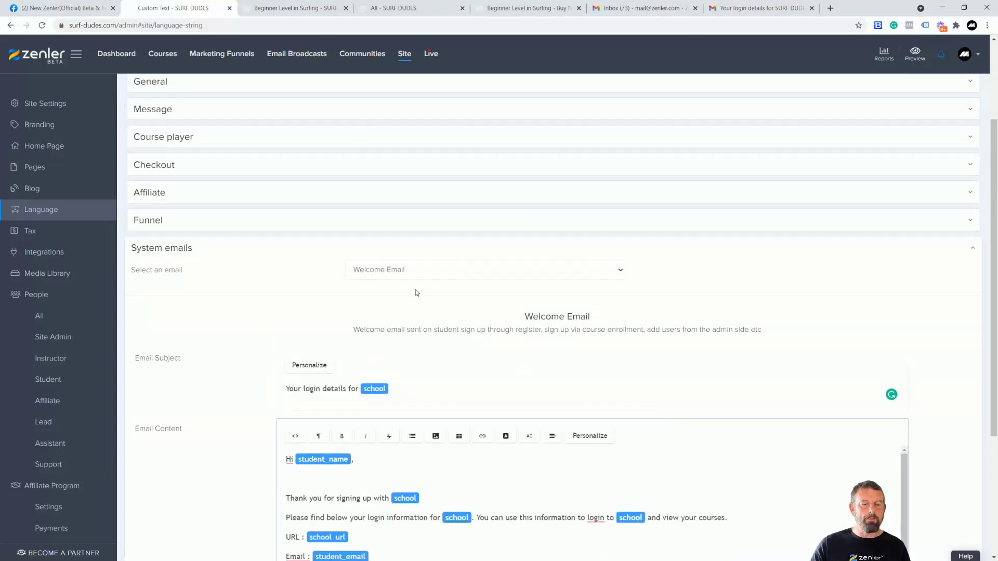
Reopen the system email list and keep Welcome Email selected.
click(460, 273)
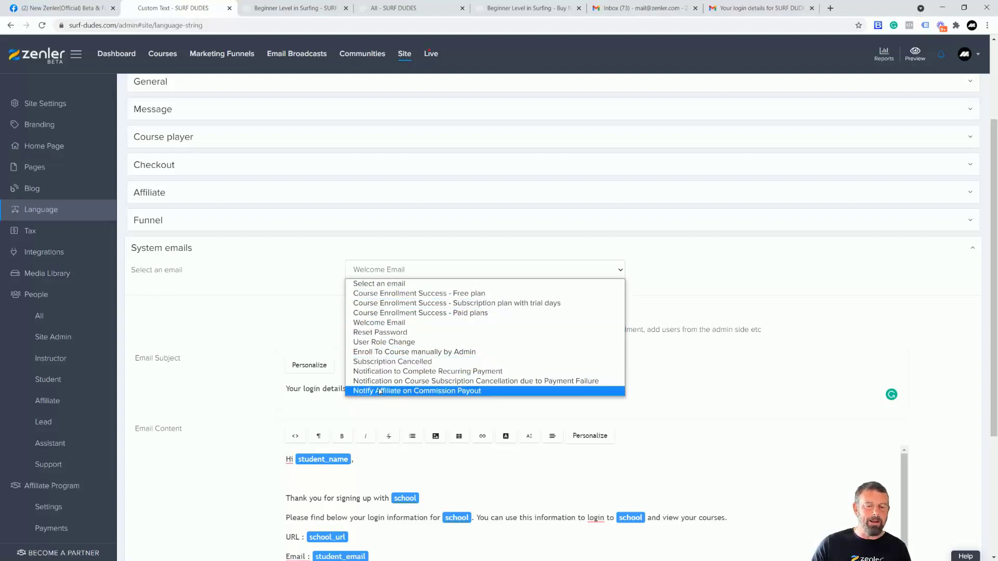
click(798, 343)
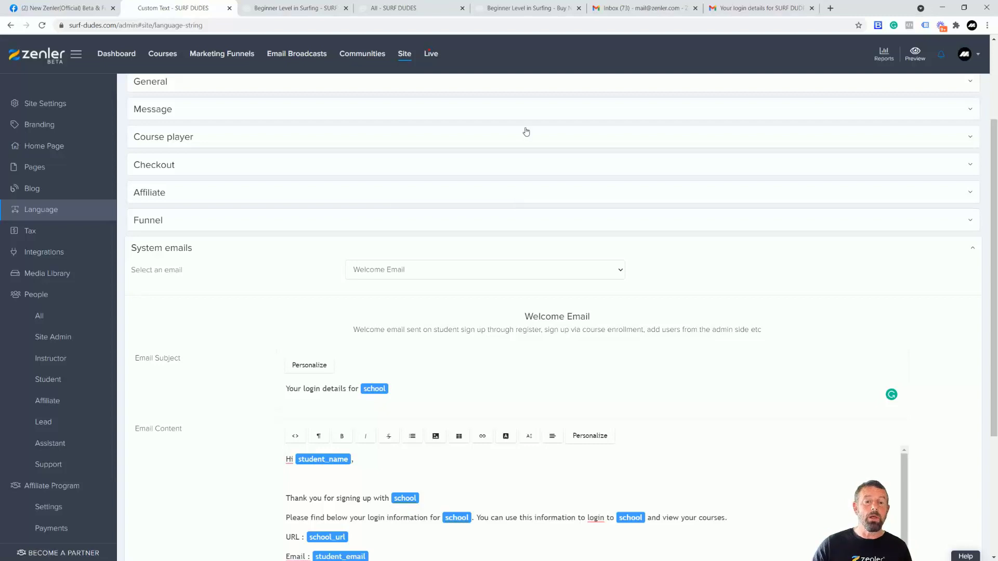
Switch off Enable Welcome Emails under Notification Status, then go to the courses list.
click(404, 56)
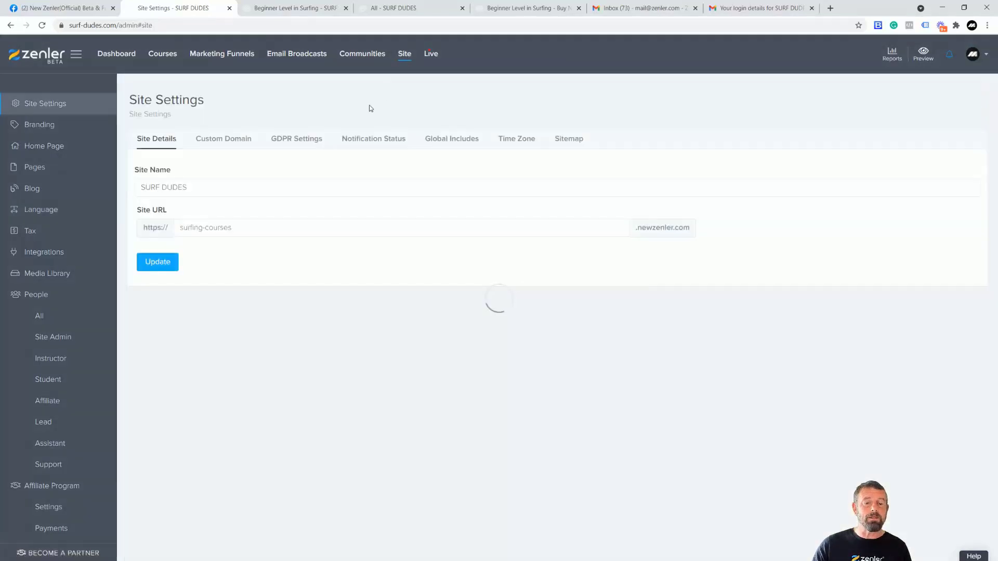
click(372, 141)
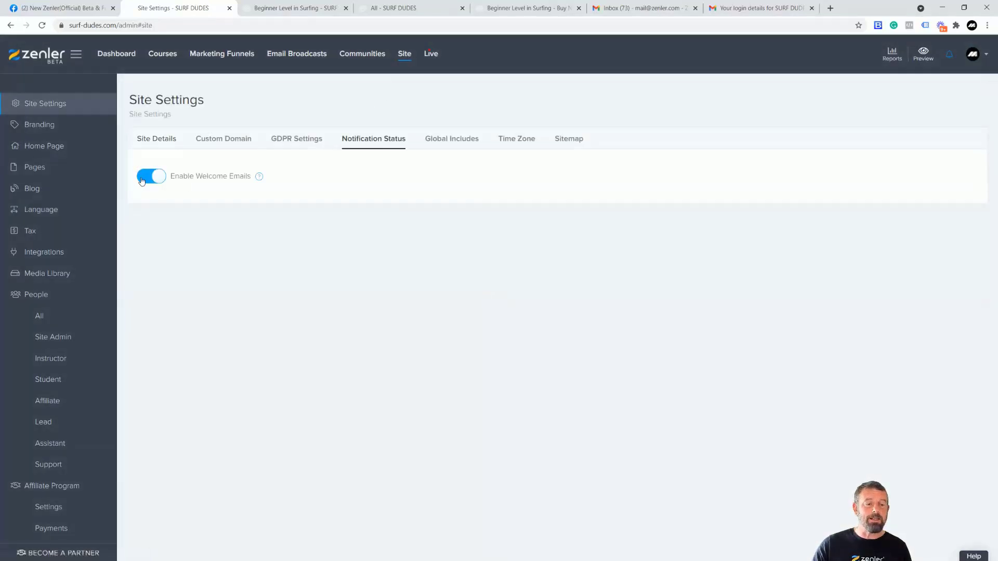
click(144, 179)
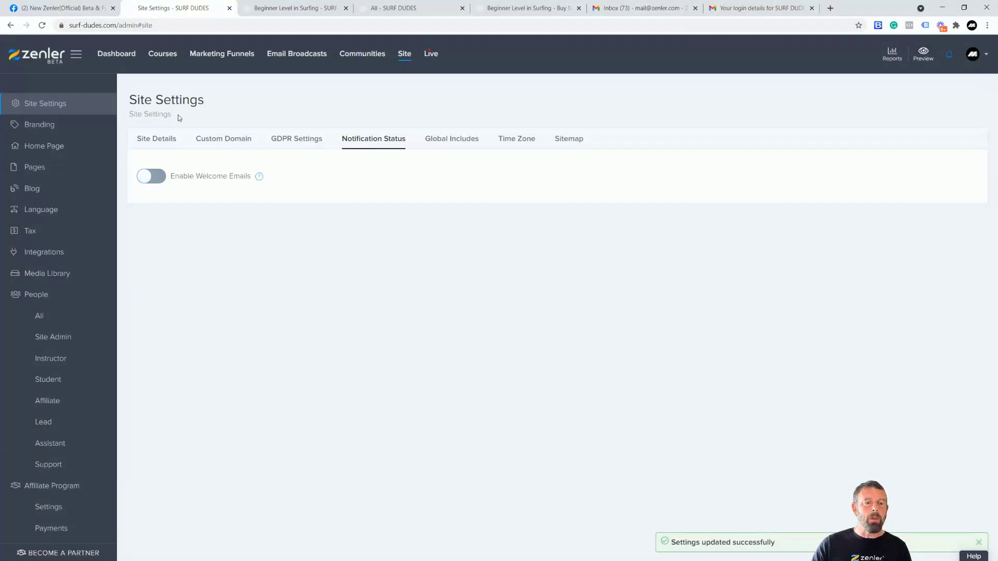
click(163, 56)
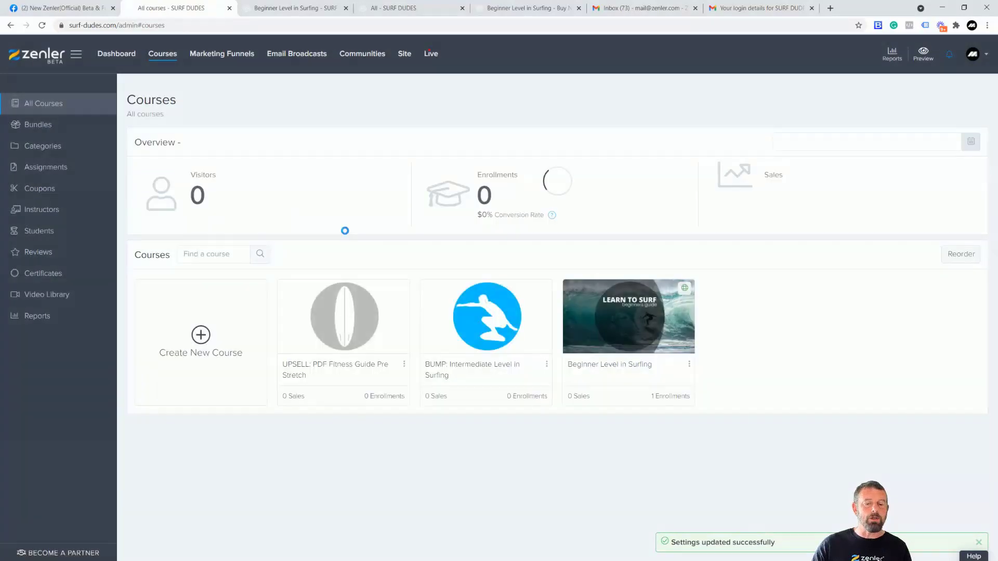
Review the Beginner Level in Surfing course's Automation rules, then return to Site settings.
click(630, 328)
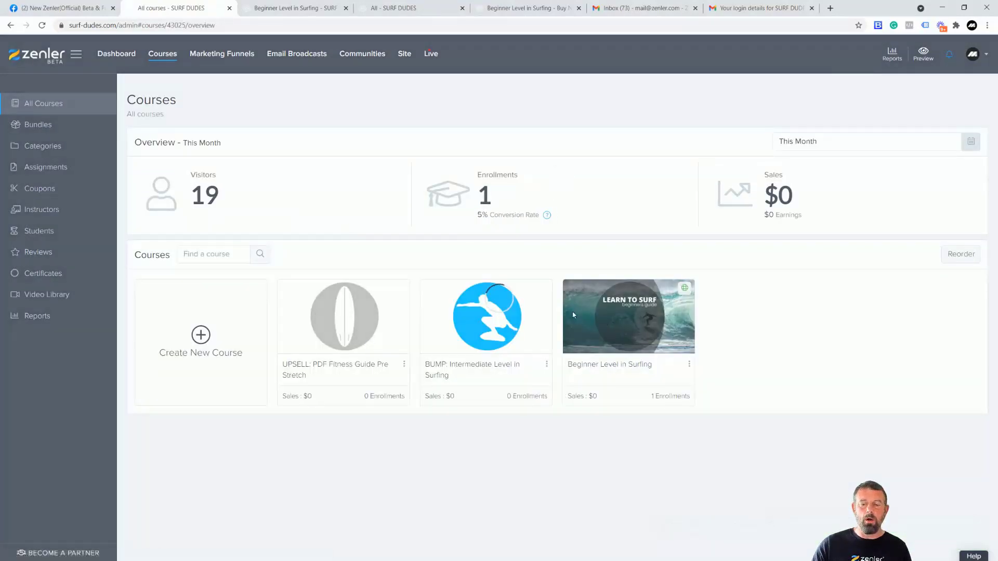
click(341, 161)
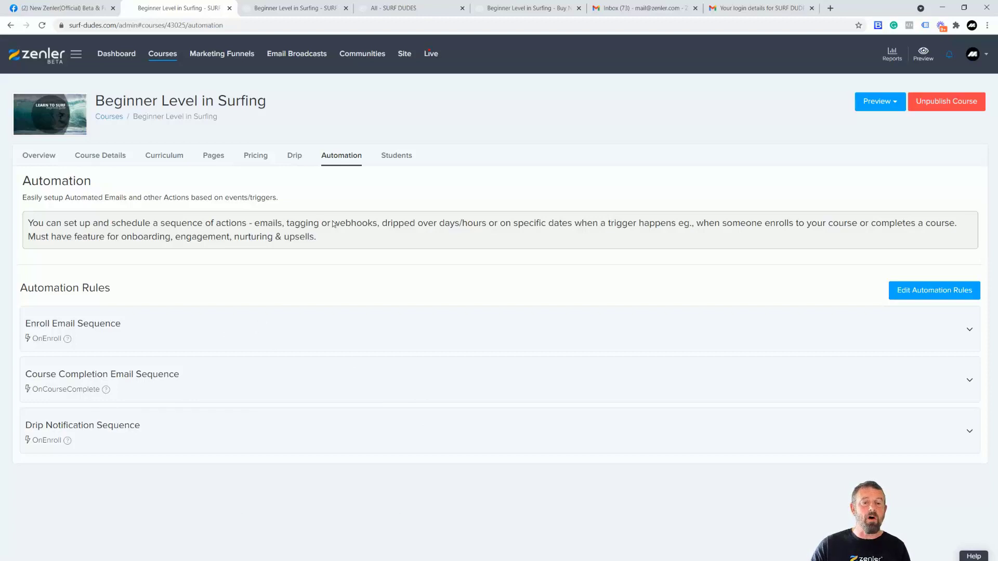
click(405, 56)
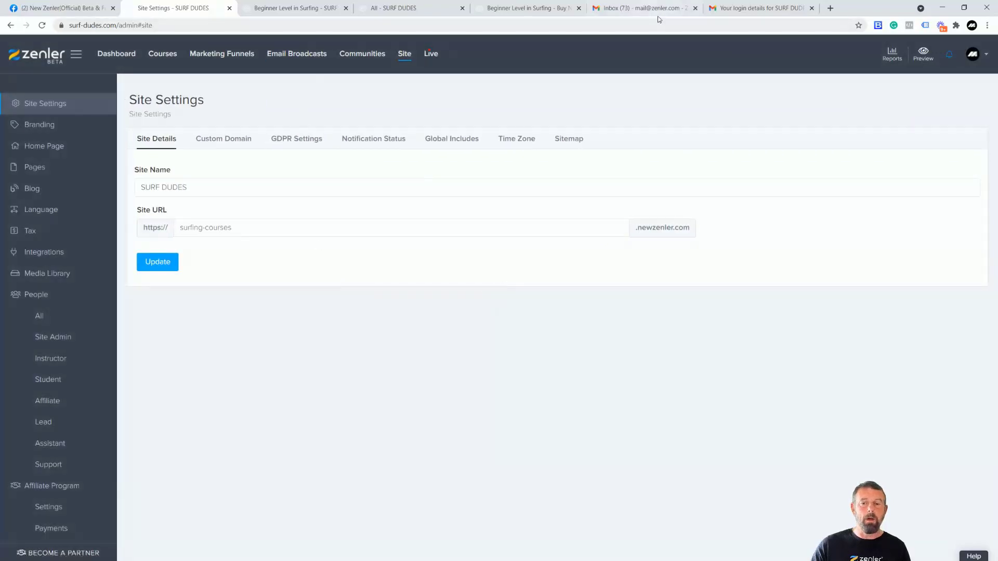
click(755, 13)
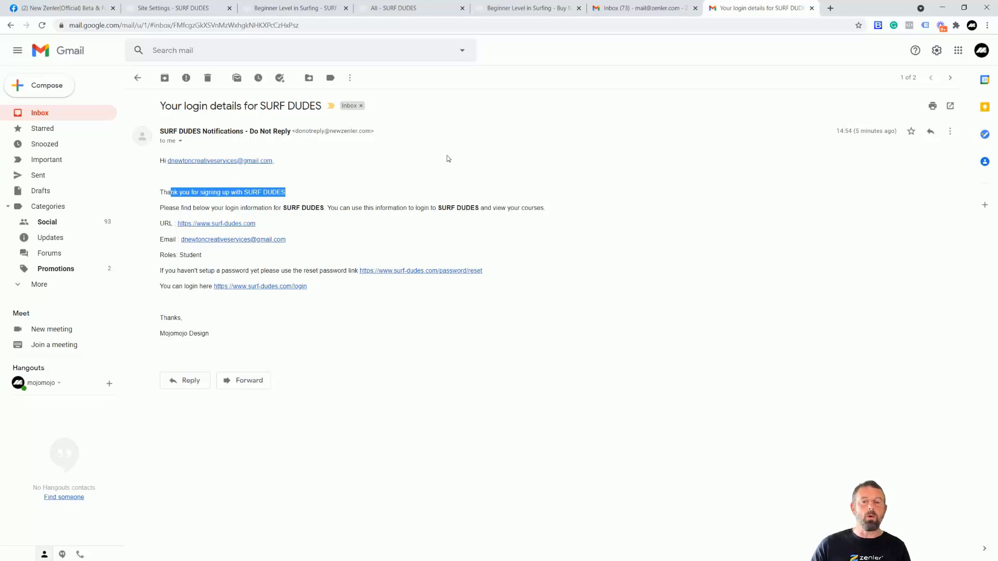
drag(296, 129, 371, 130)
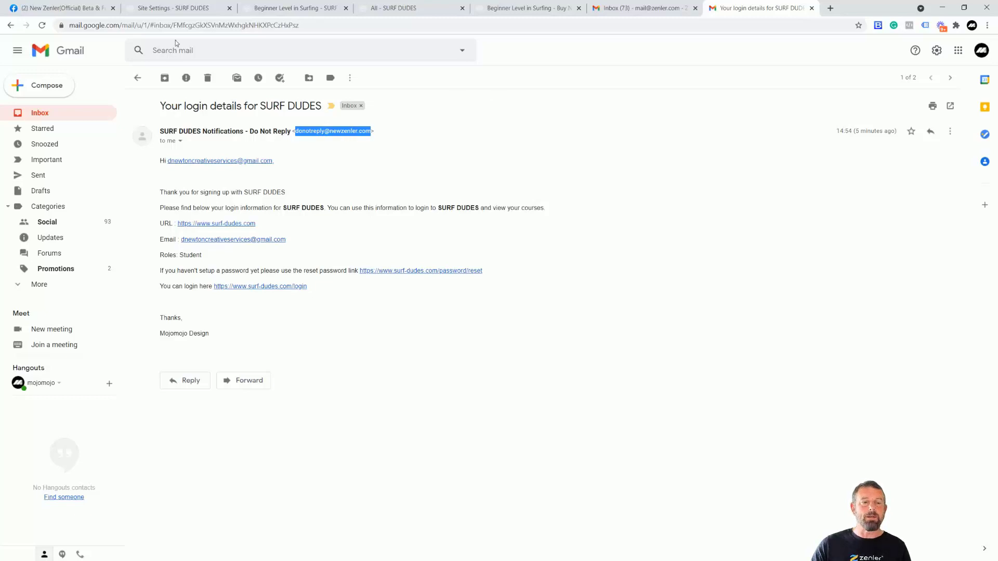
click(178, 9)
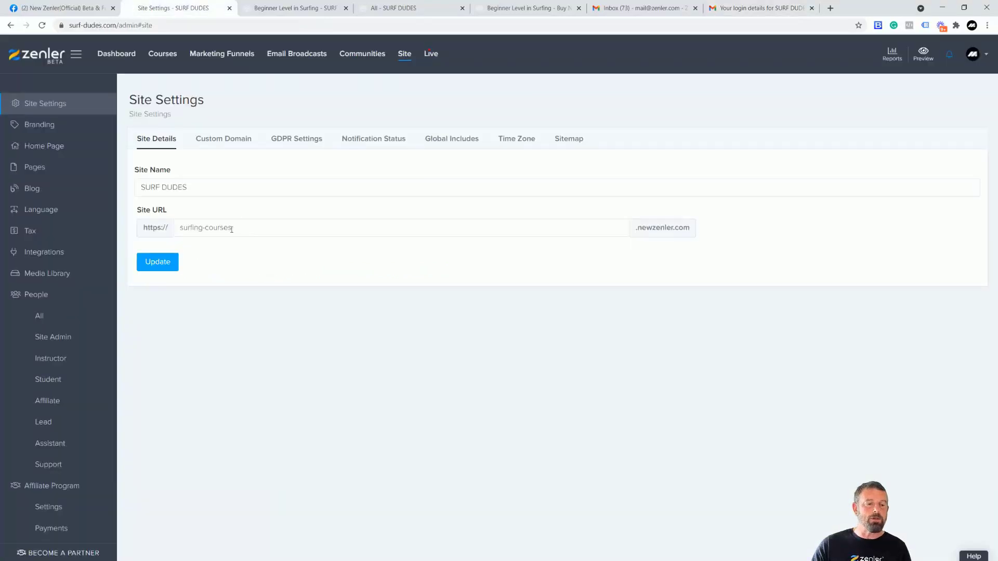
click(46, 254)
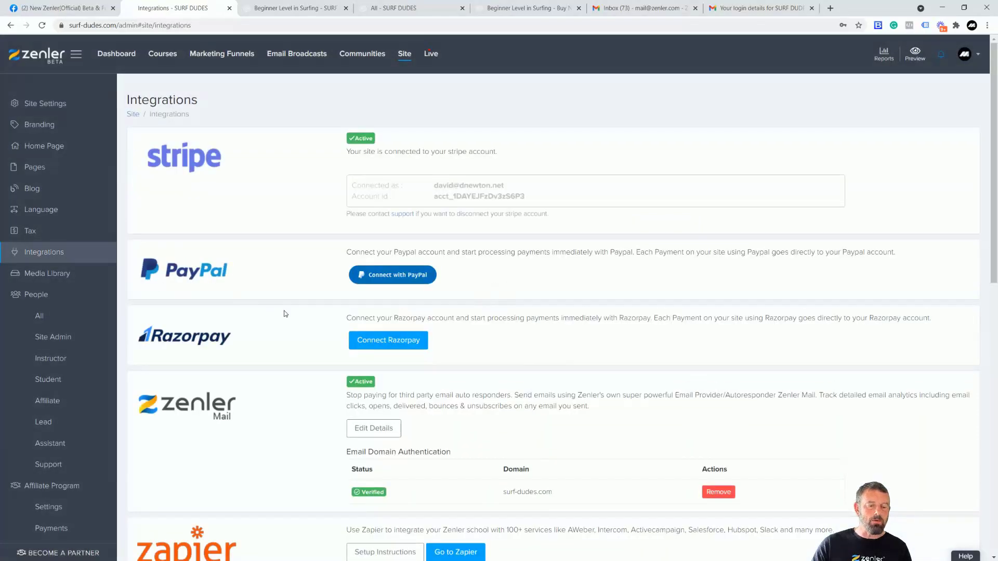
Inspect the Zenler Mail From Name and From Email, then cancel without saving.
scroll(286, 316, down, 5)
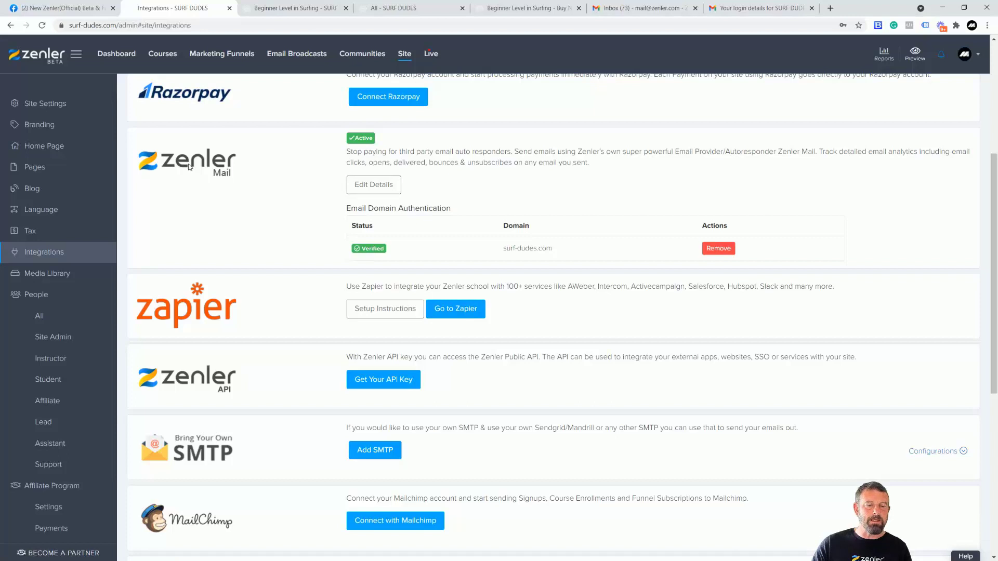
click(383, 187)
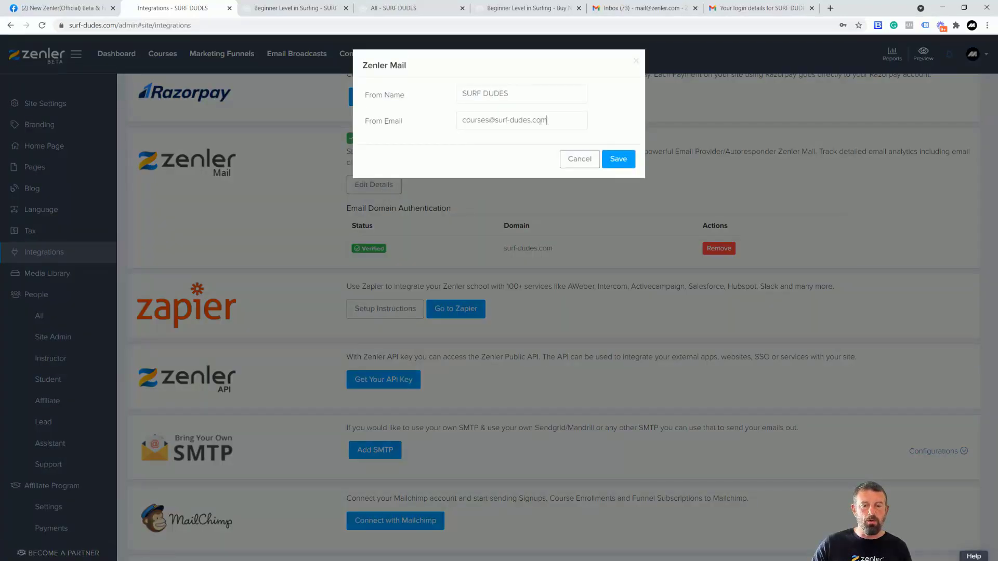
drag(540, 121, 454, 122)
drag(517, 95, 461, 94)
click(578, 159)
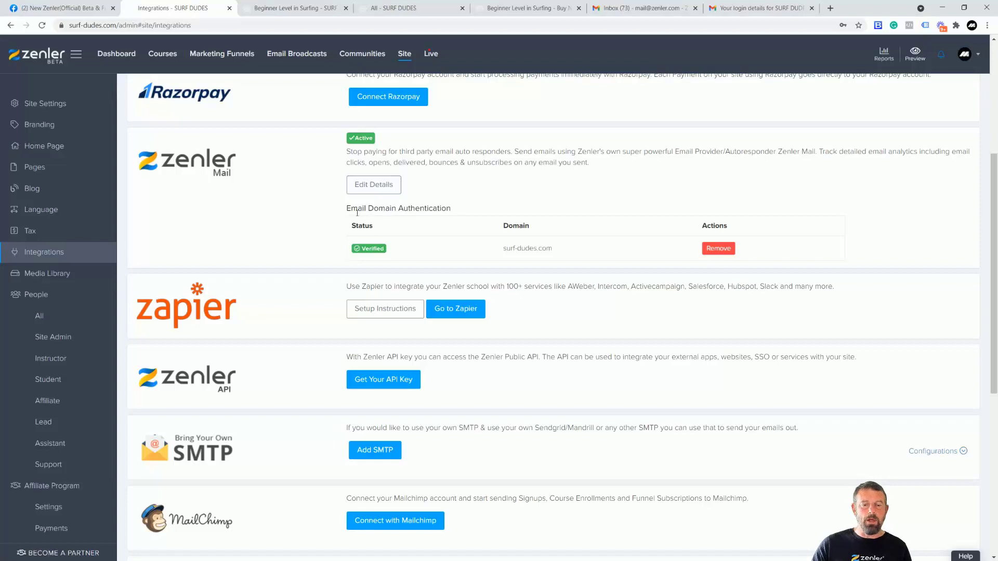
Look at the Email Domain Authentication section, then go to All Courses.
drag(346, 209, 460, 211)
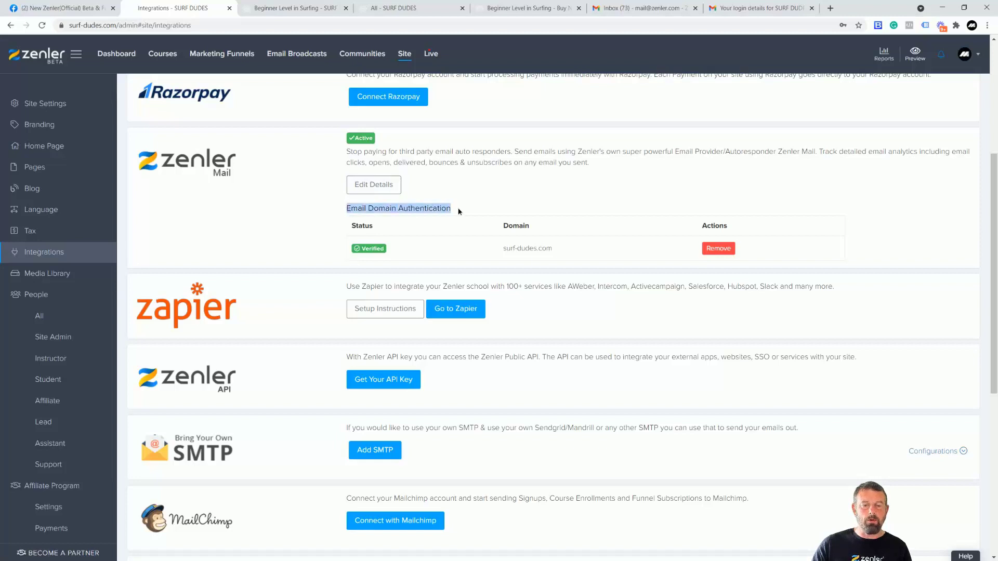
click(488, 206)
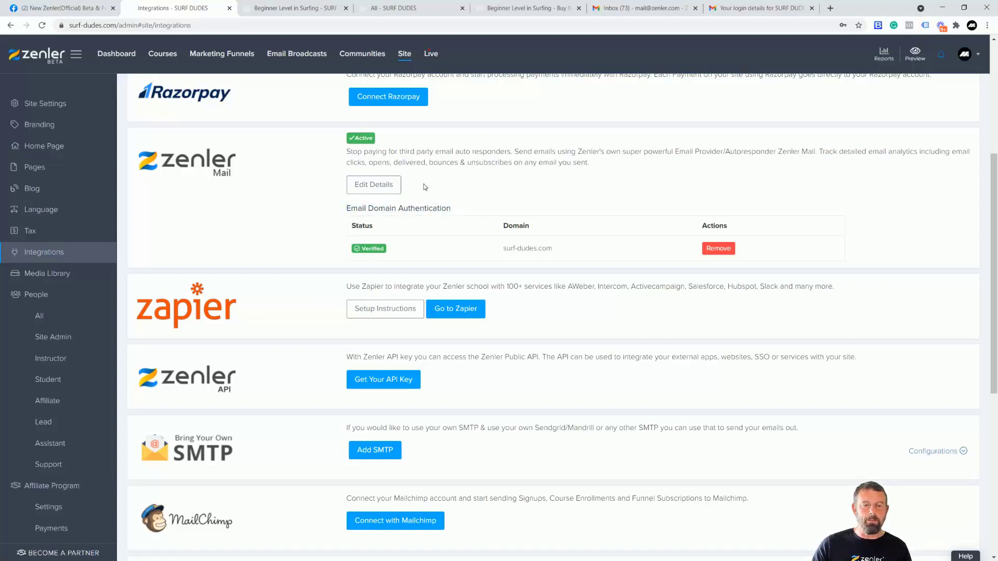
click(164, 56)
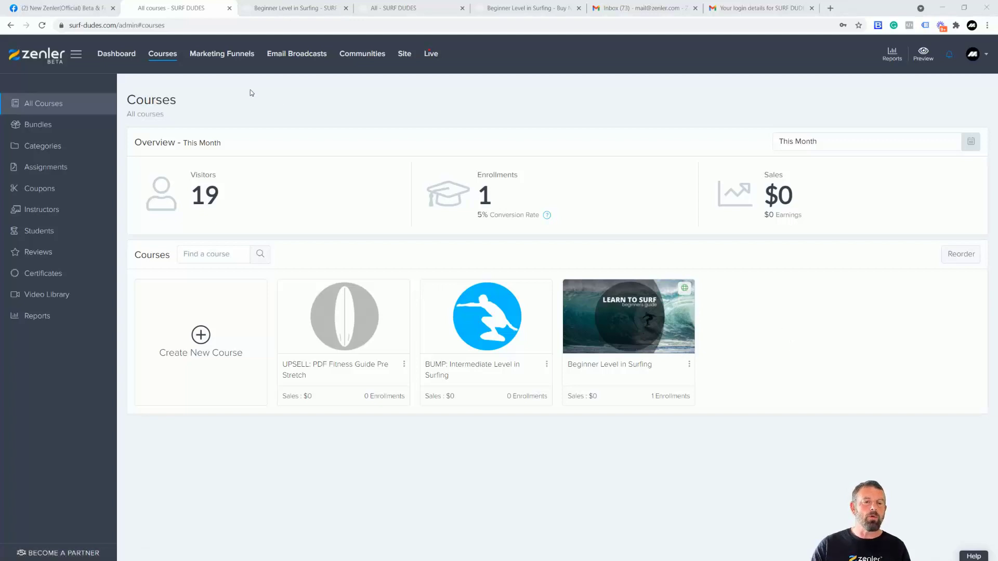
Open the Access Instructions Email step in the surfing course's Enroll Email Sequence.
click(569, 330)
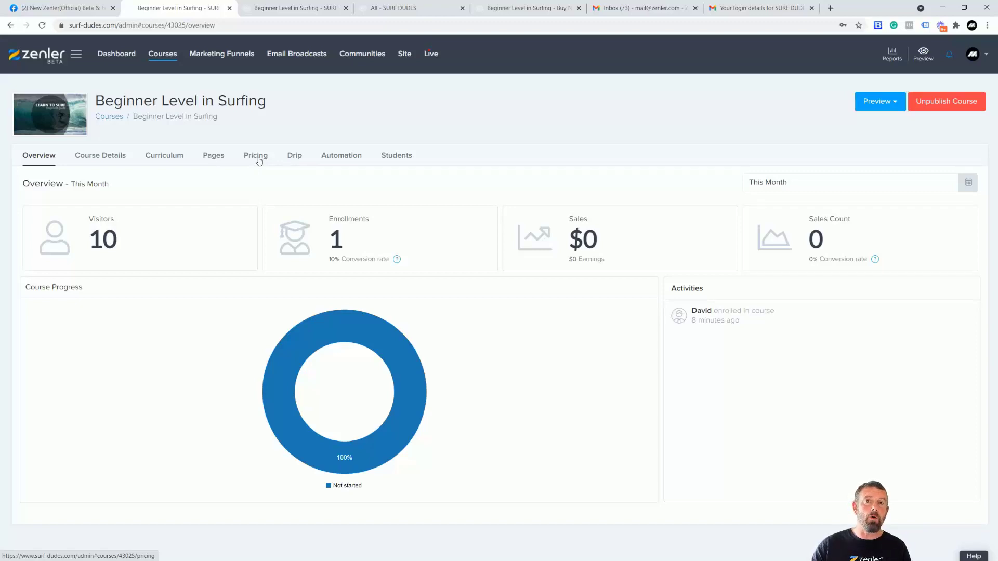
click(331, 161)
click(146, 335)
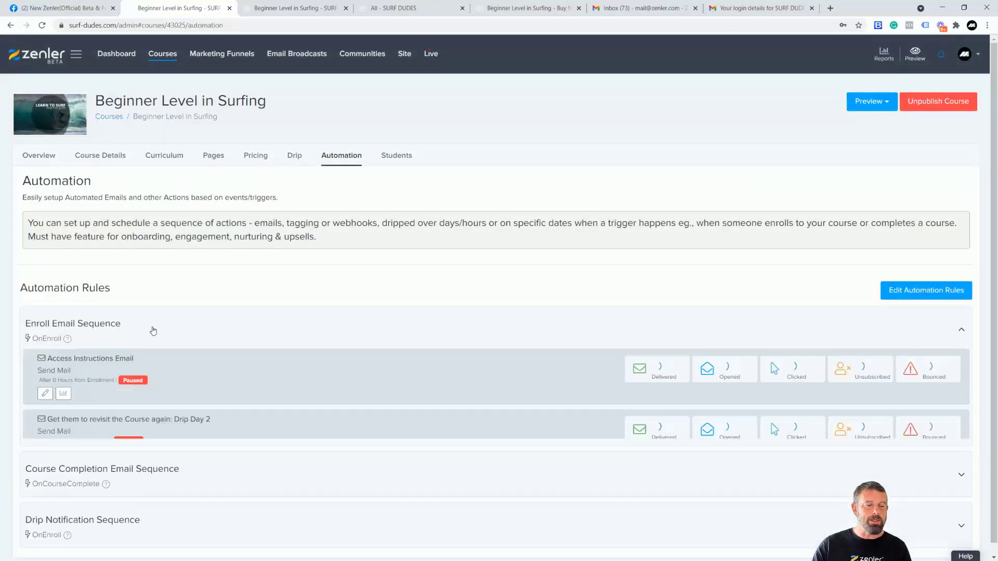
click(45, 393)
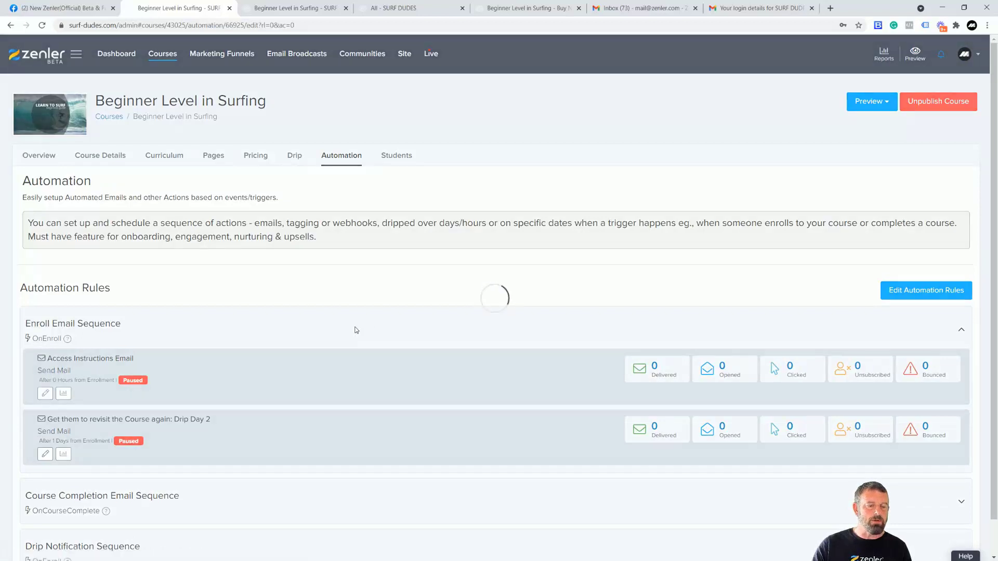
Compare the step's From Email address with the test email's sender.
scroll(596, 231, down, 3)
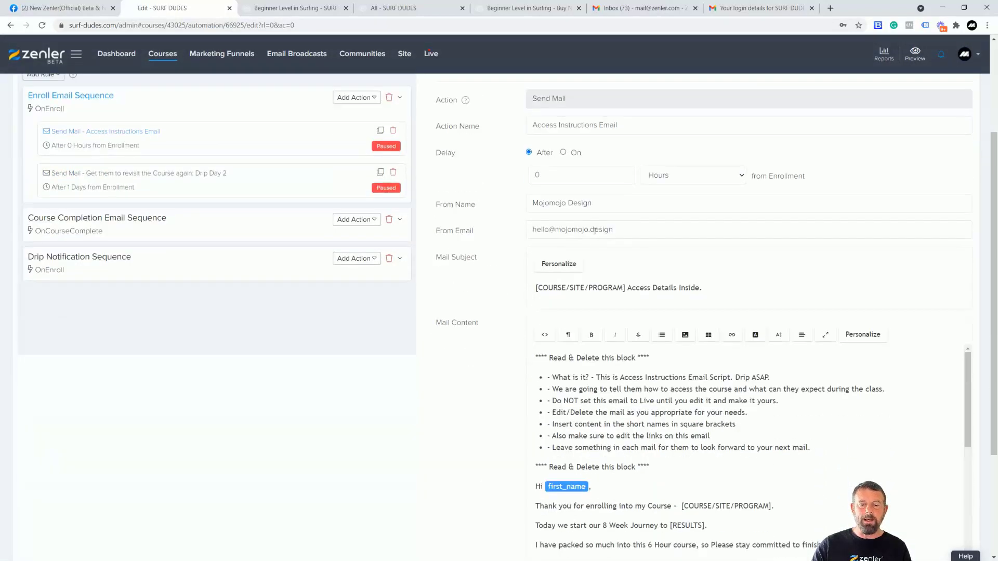
drag(629, 229, 521, 232)
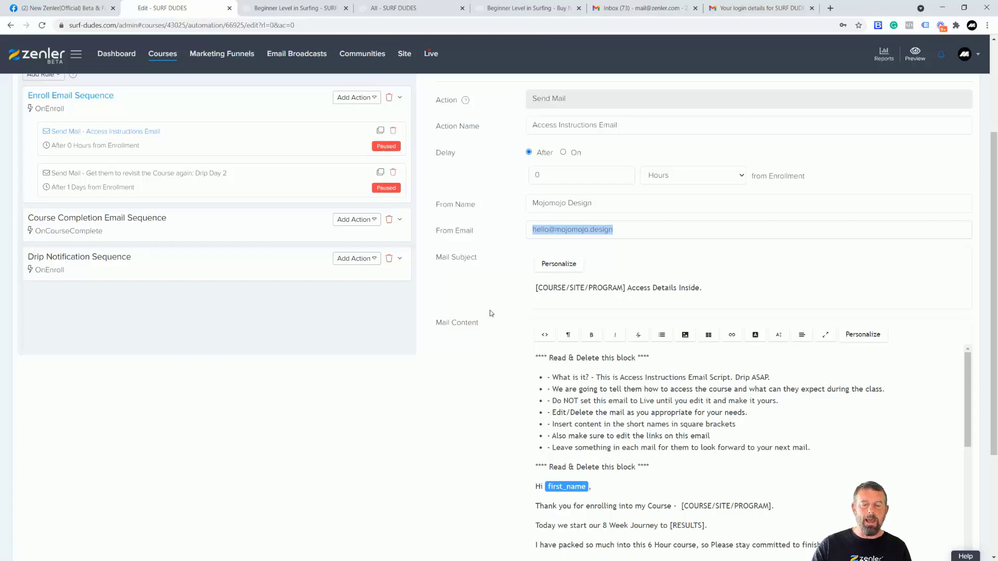
click(730, 9)
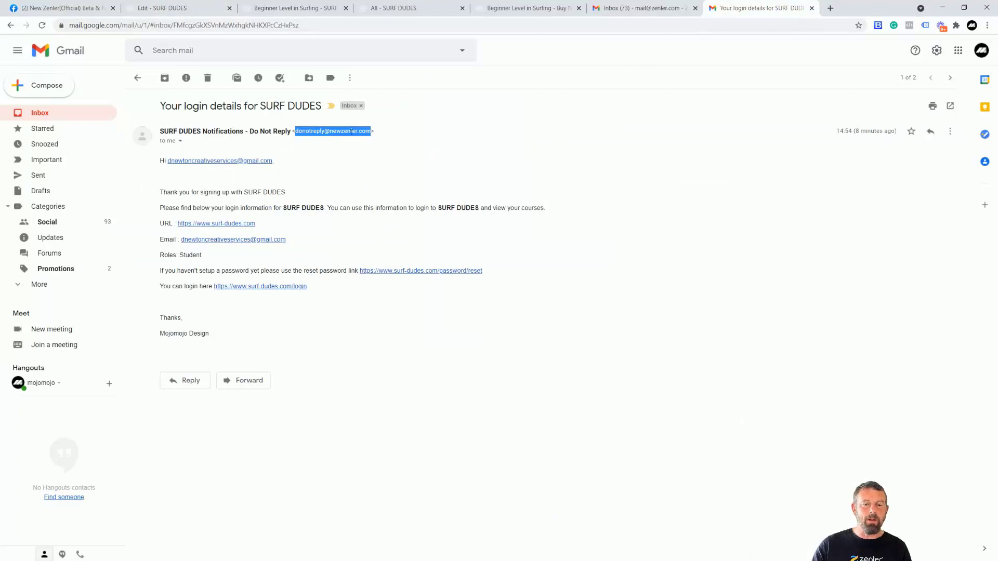
click(185, 9)
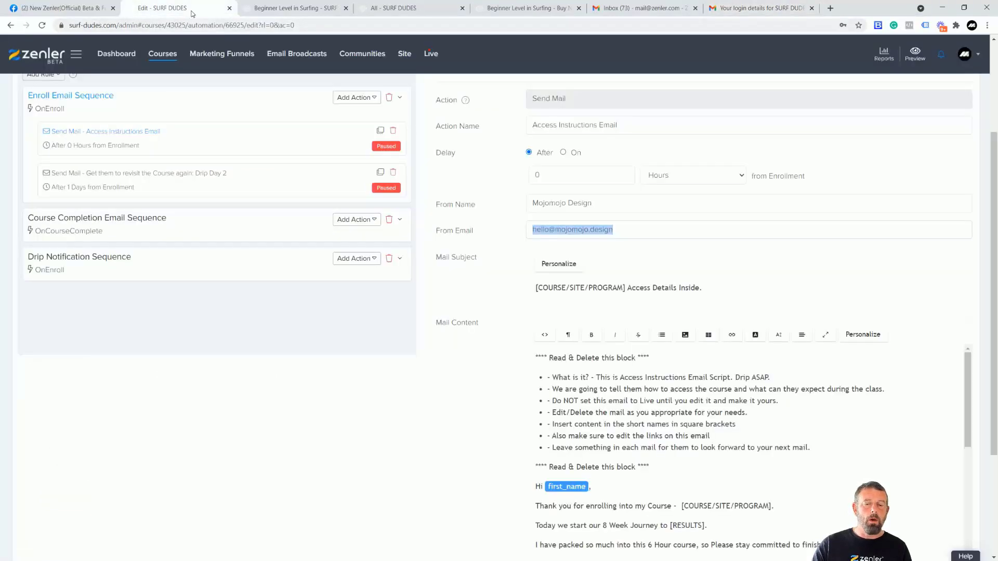
click(547, 230)
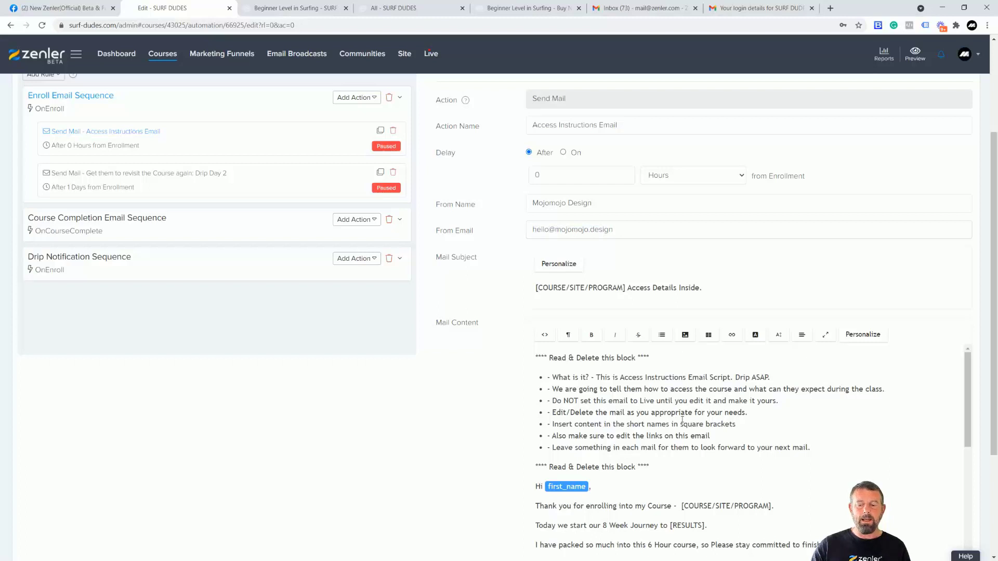
scroll(625, 470, down, 3)
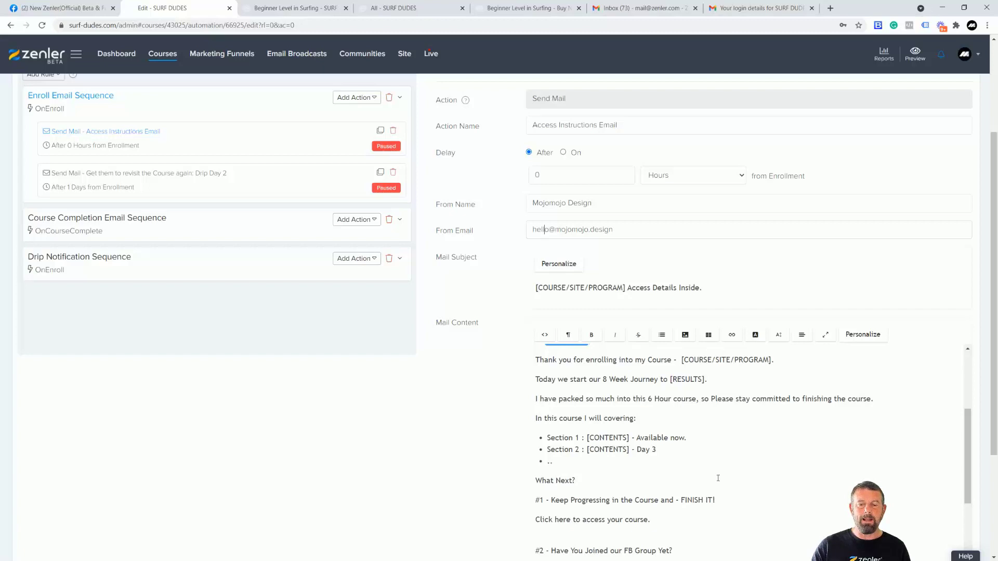
scroll(727, 483, up, 3)
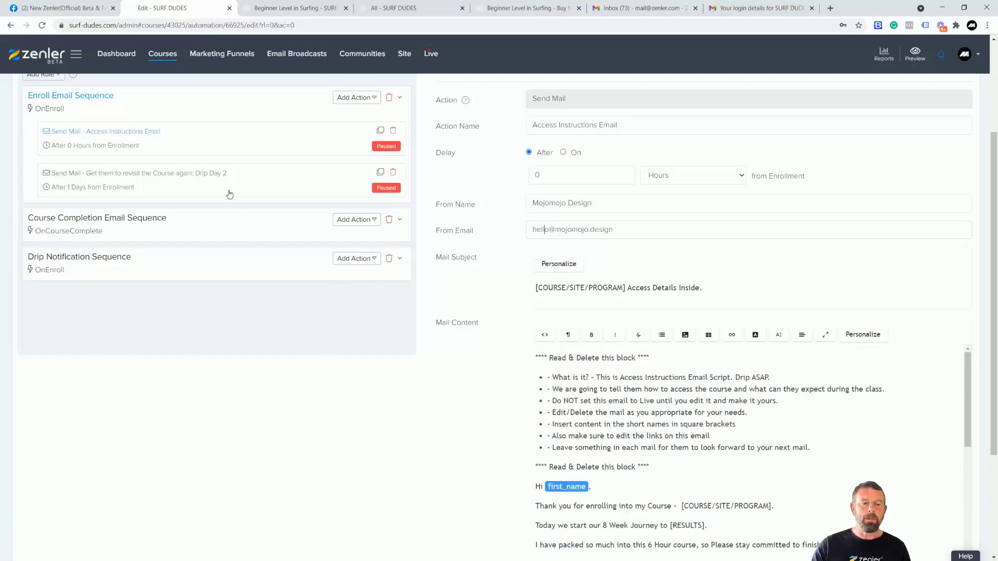